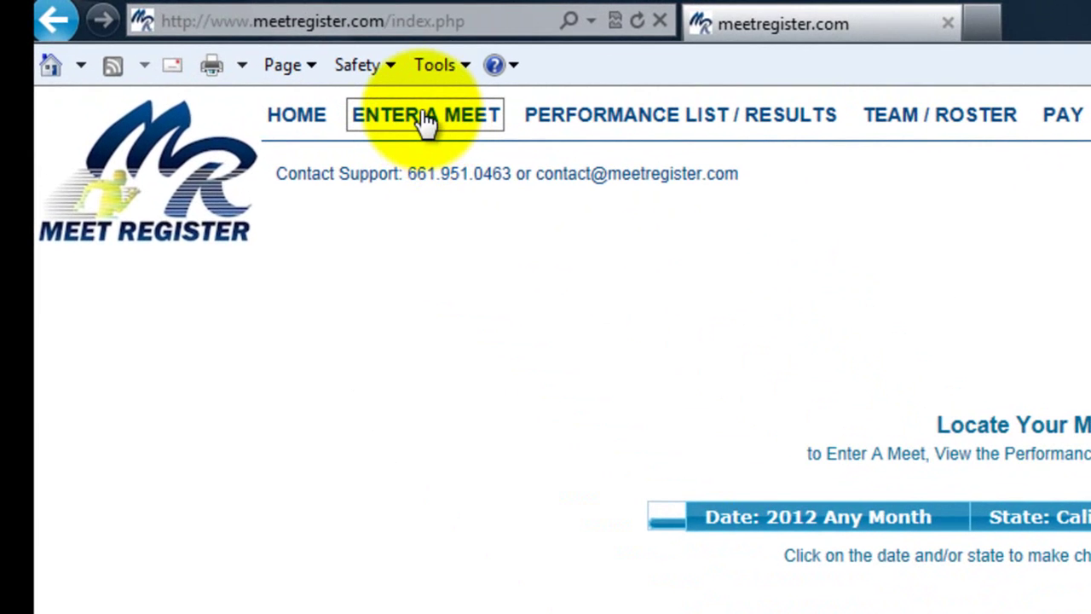
From the meets open for entry, start entering High Desert Heat Track Club into Test Meet.
left_click(427, 122)
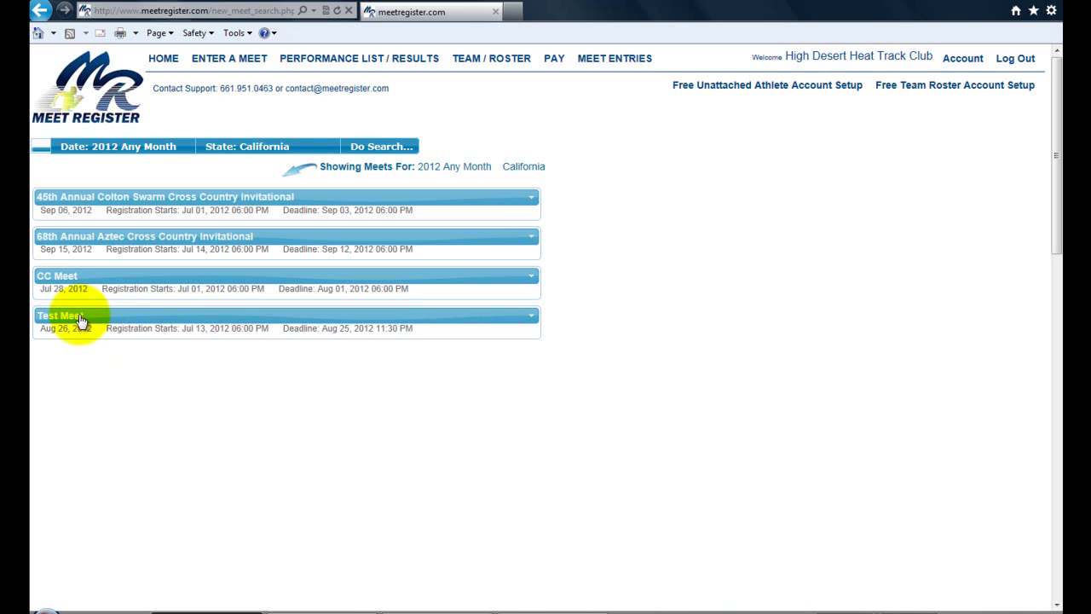
left_click(182, 318)
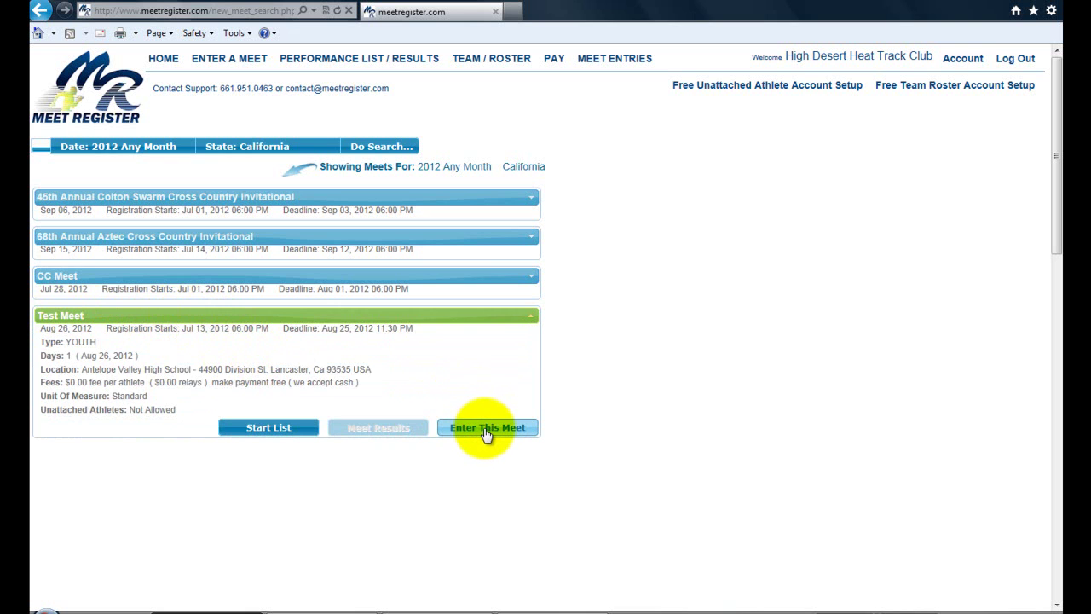
left_click(486, 431)
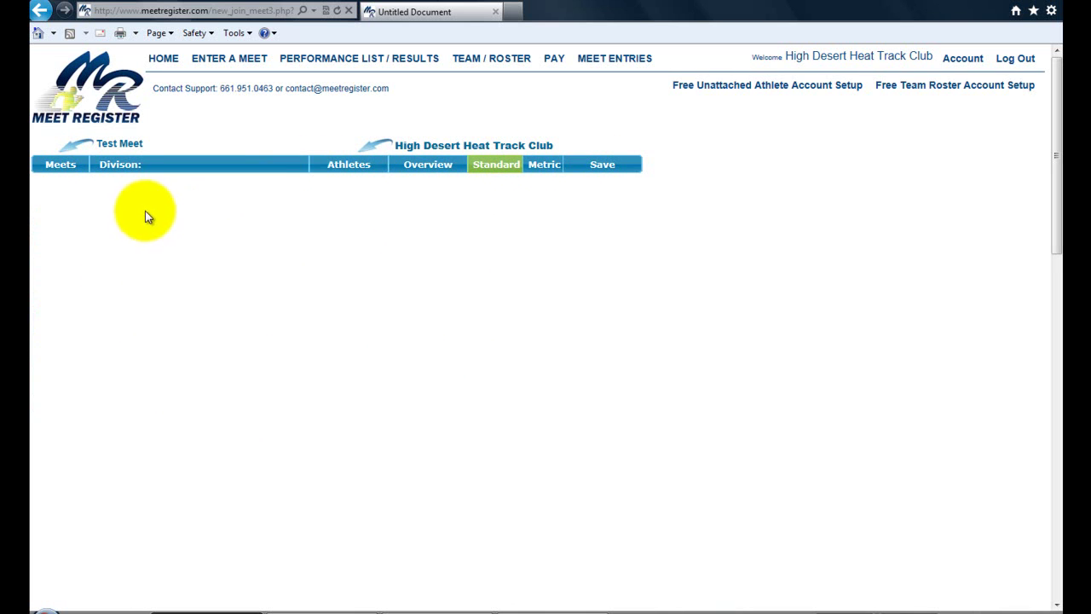
Pick Boys Sub Bantam/Gremlin as the division so its events and athlete roster load.
left_click(145, 169)
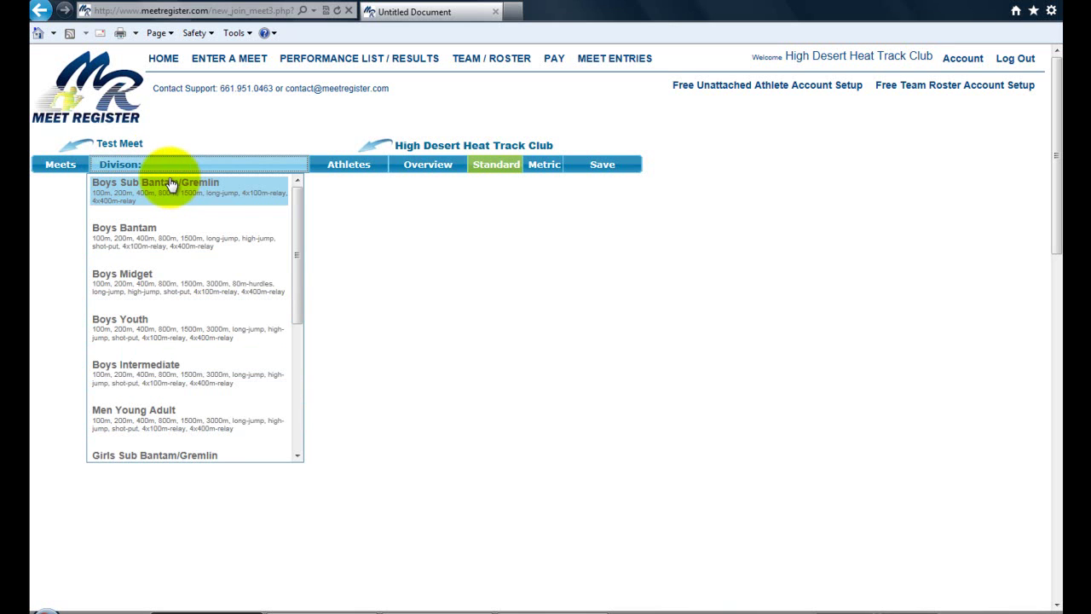
left_click(169, 185)
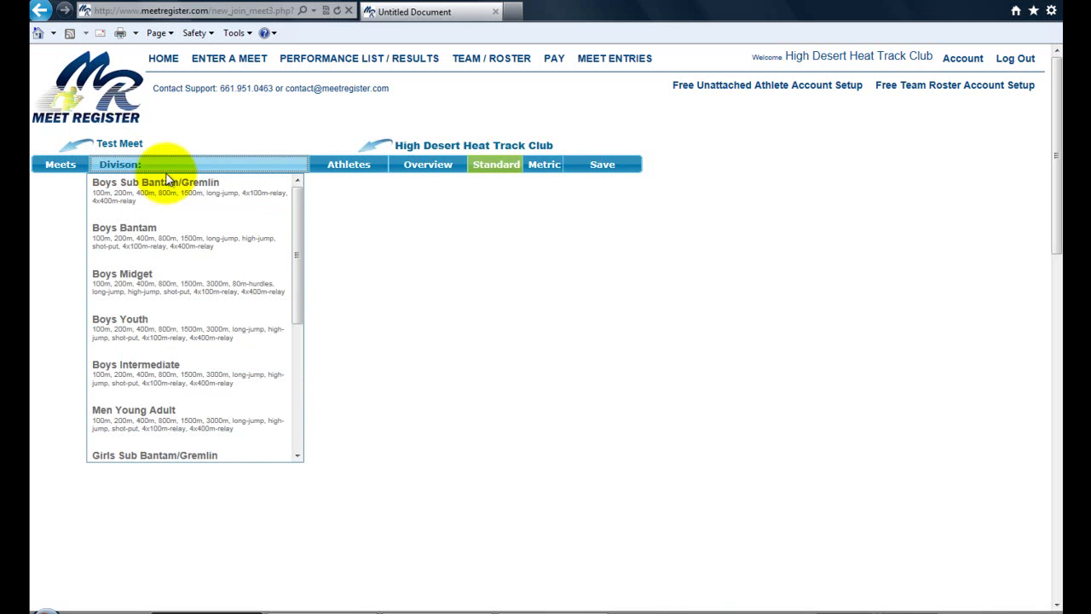
left_click(168, 171)
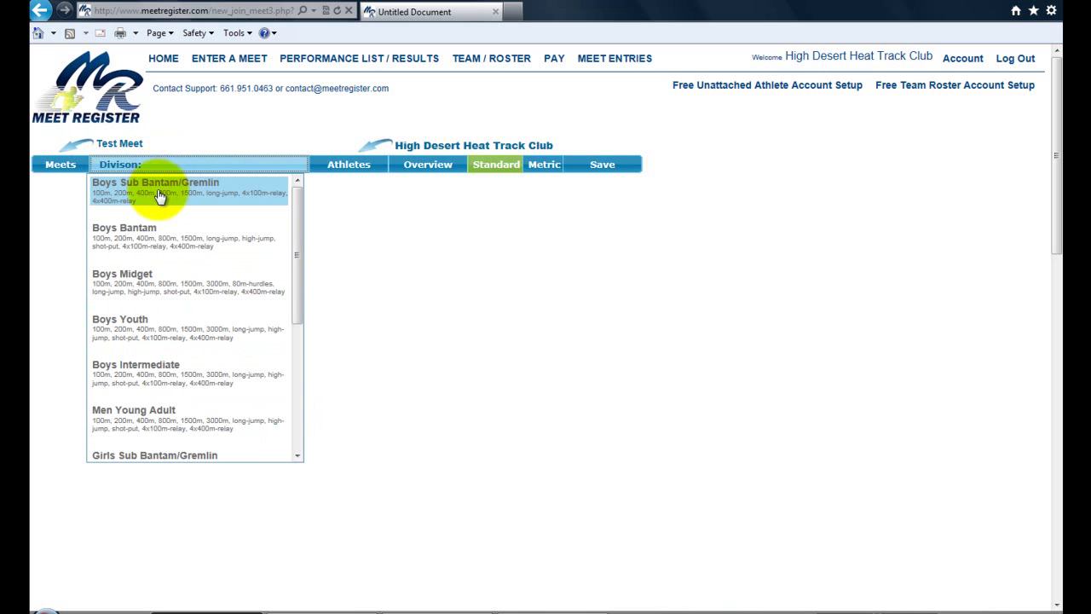
left_click(160, 196)
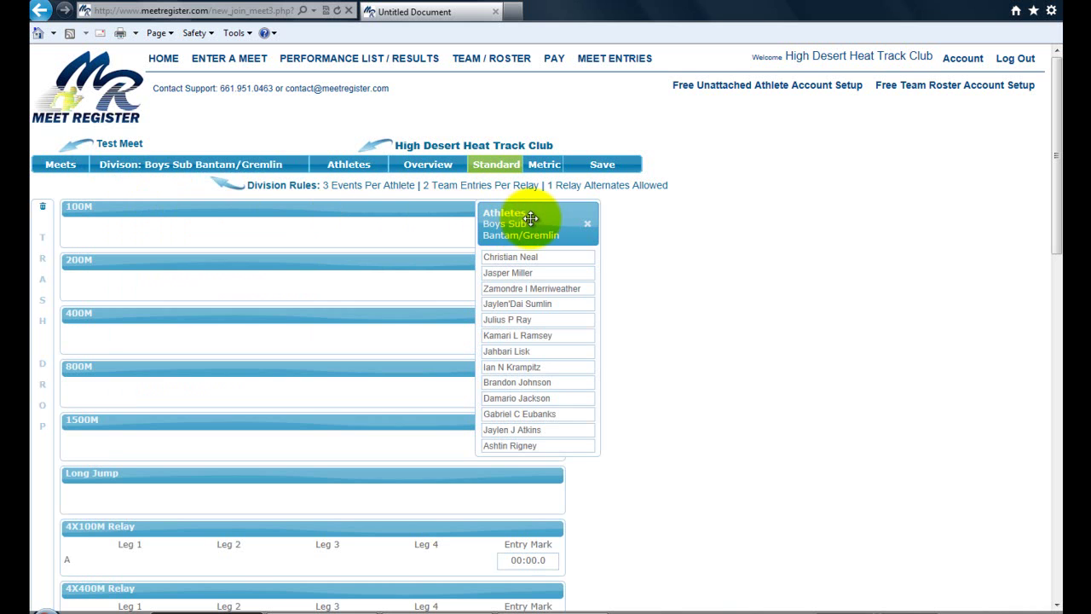
Drag the Athletes roster panel to the right of the event grid, uncovering the event boxes.
left_click_drag(528, 218, 772, 224)
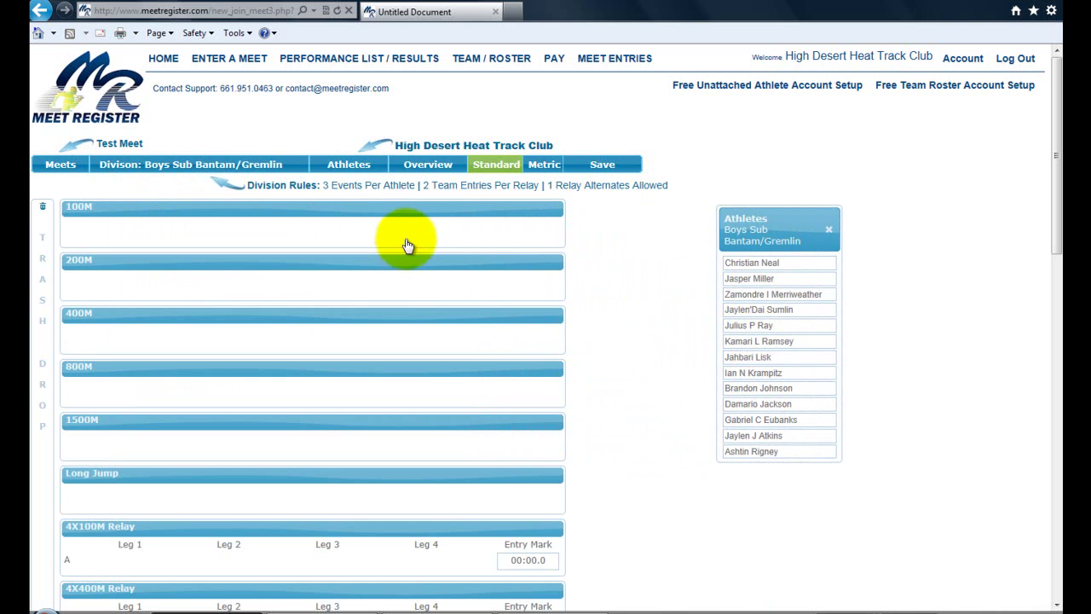
scroll(376, 341, "down", 2)
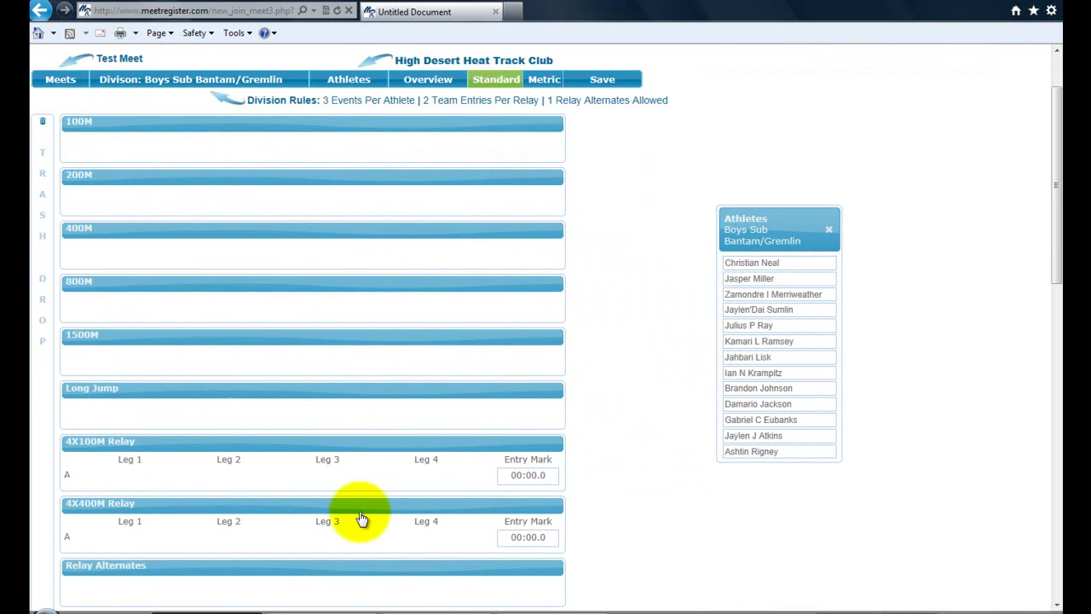
scroll(359, 166, "up", 2)
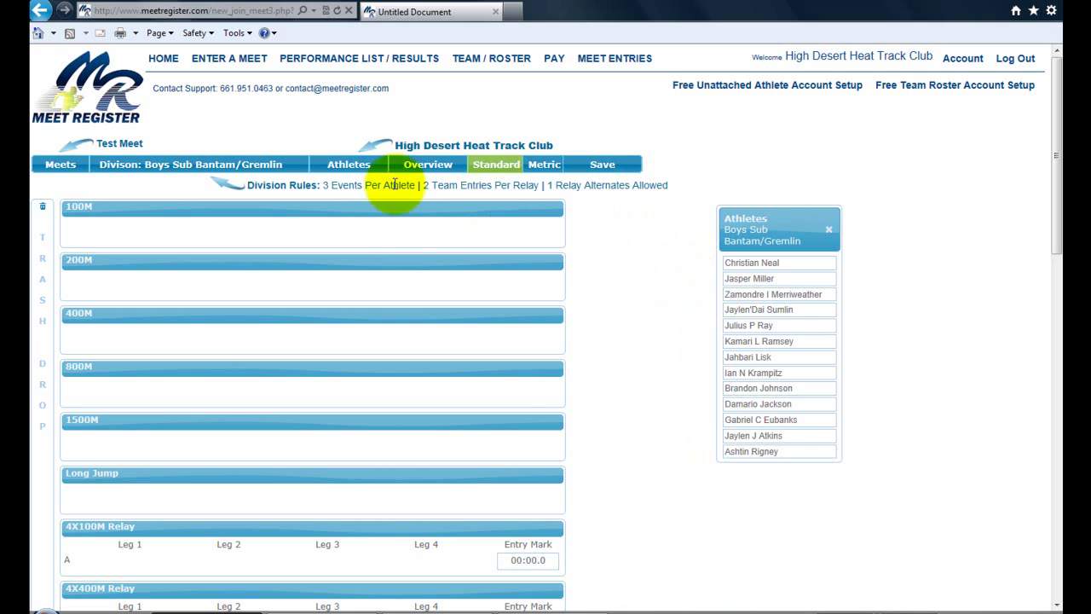
Enter the first two roster athletes in 100M and trash the accidental duplicate entry.
left_click_drag(761, 273, 226, 240)
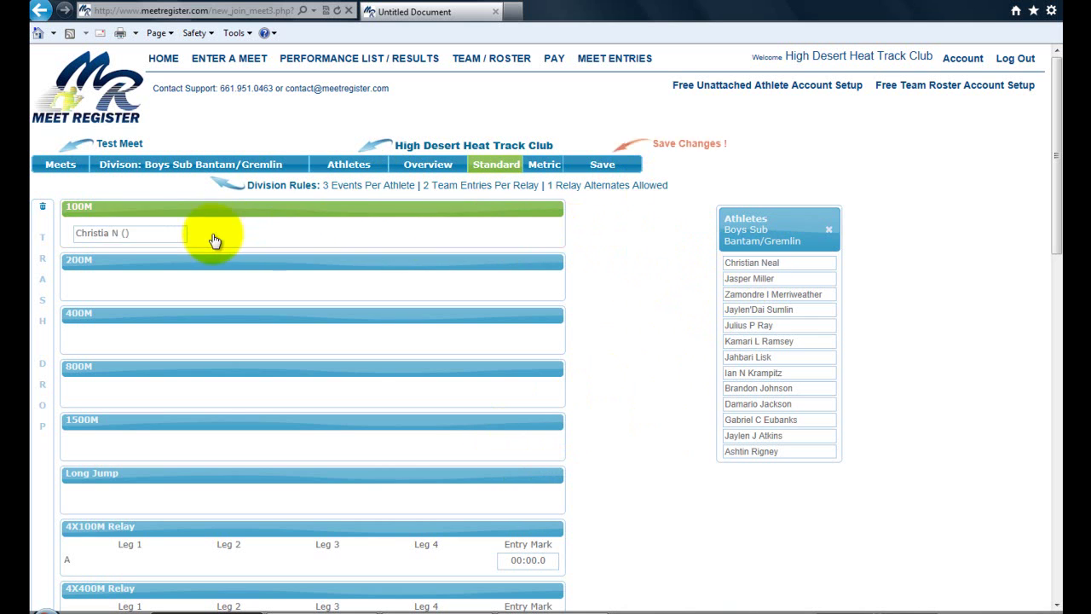
left_click_drag(751, 279, 266, 242)
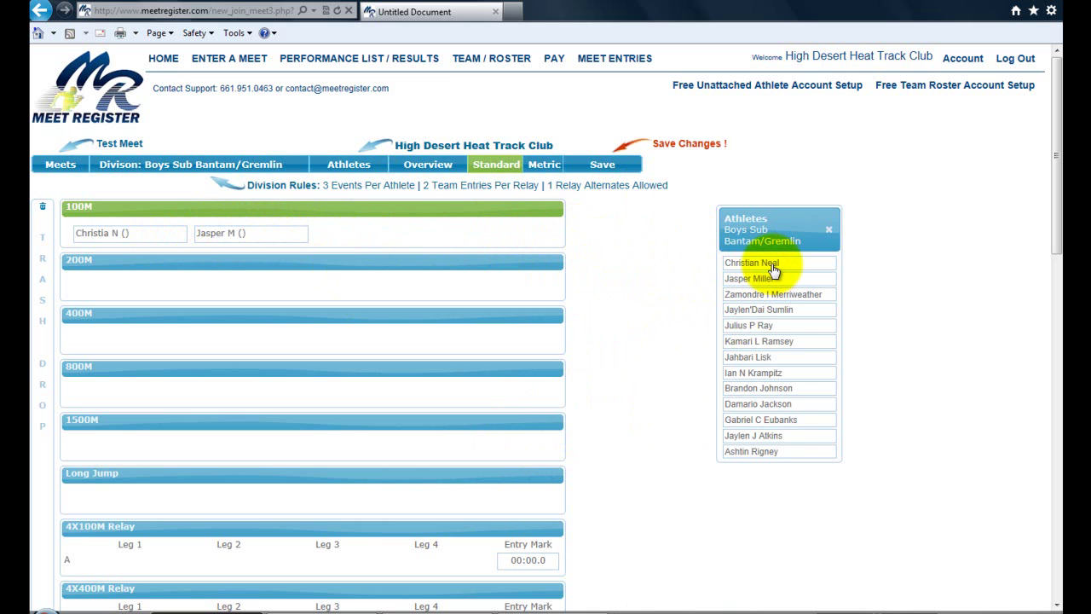
left_click_drag(774, 271, 465, 239)
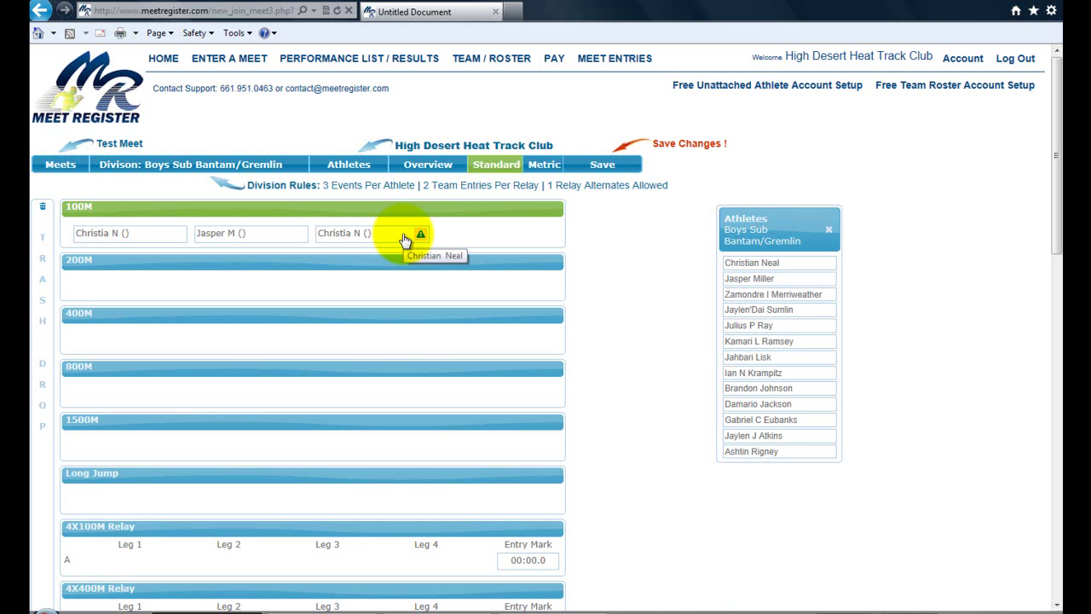
mouse_move(420, 237)
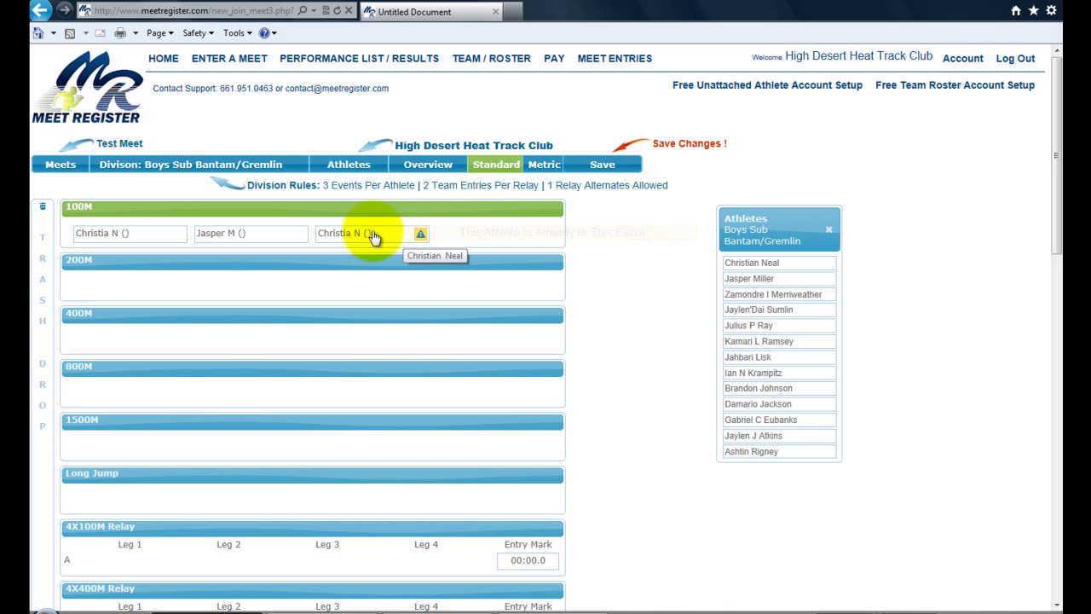
left_click_drag(373, 238, 51, 233)
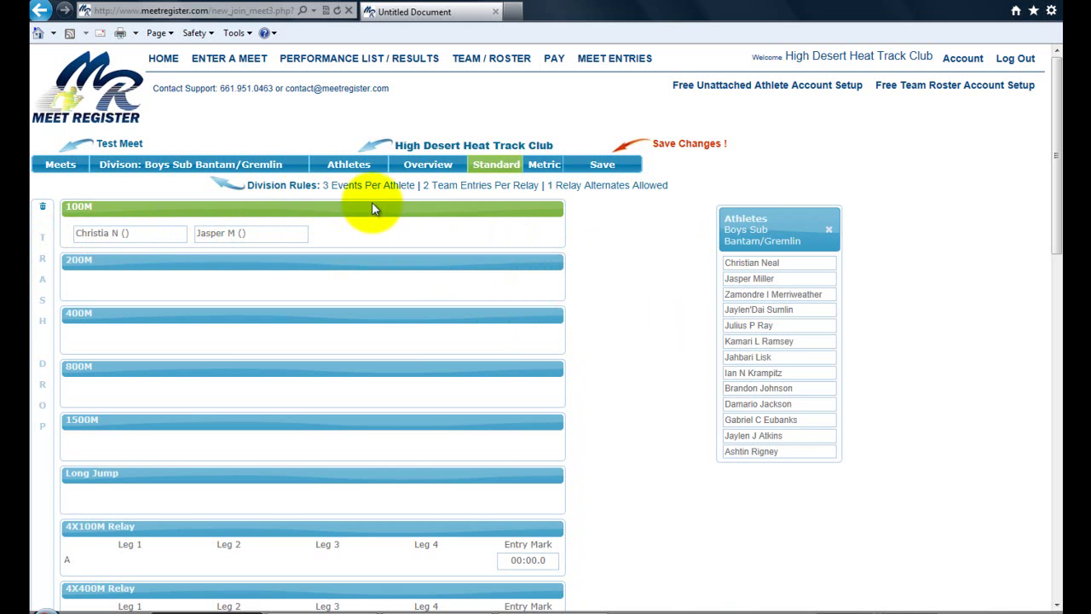
Add the third through sixth roster athletes to the 100M event.
left_click(751, 295)
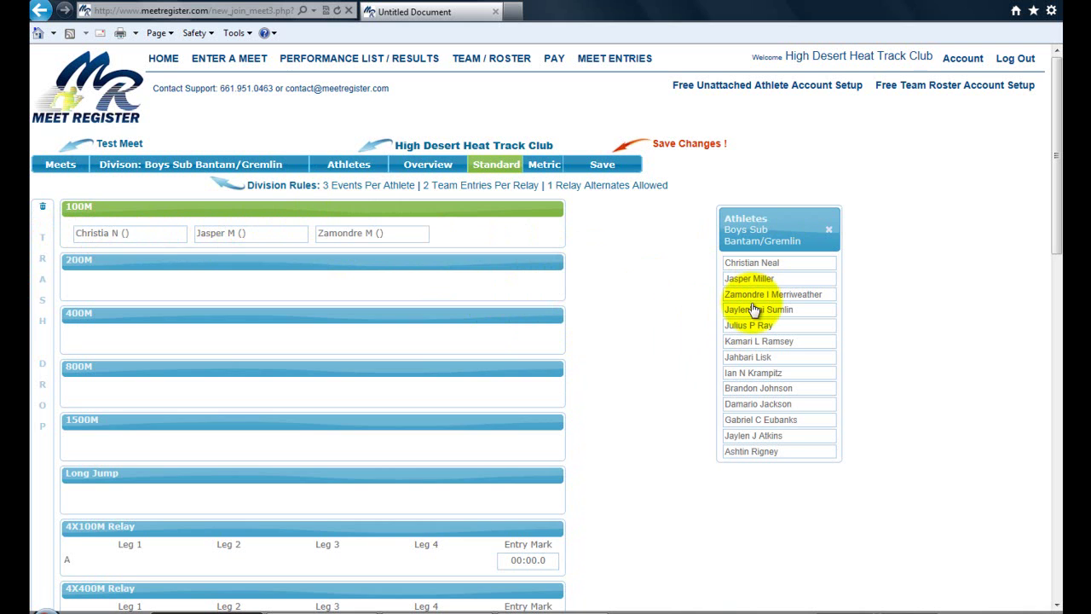
left_click(755, 312)
left_click(750, 326)
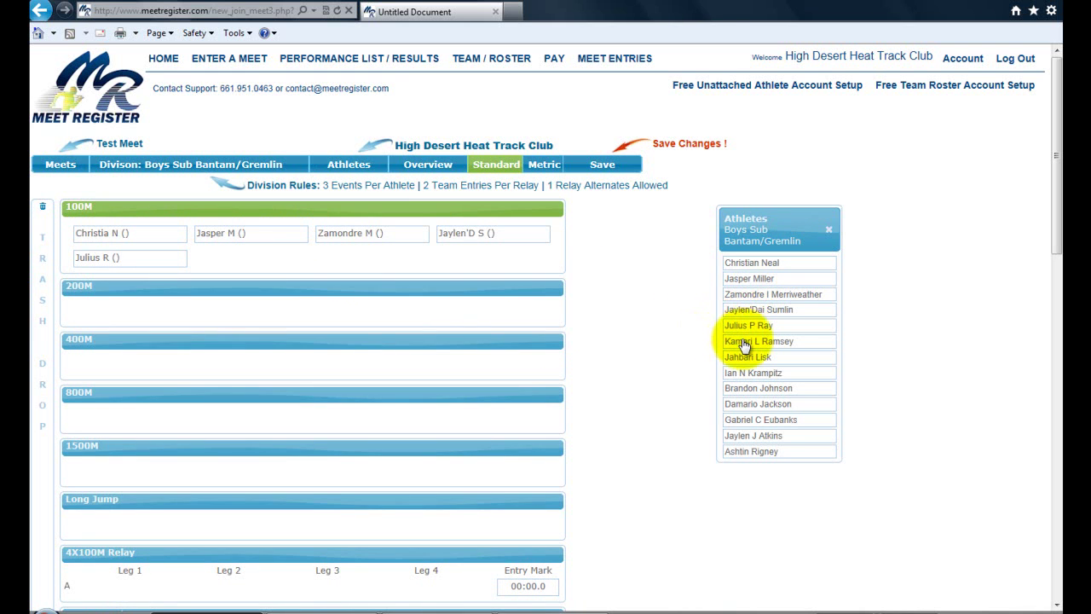
left_click(748, 342)
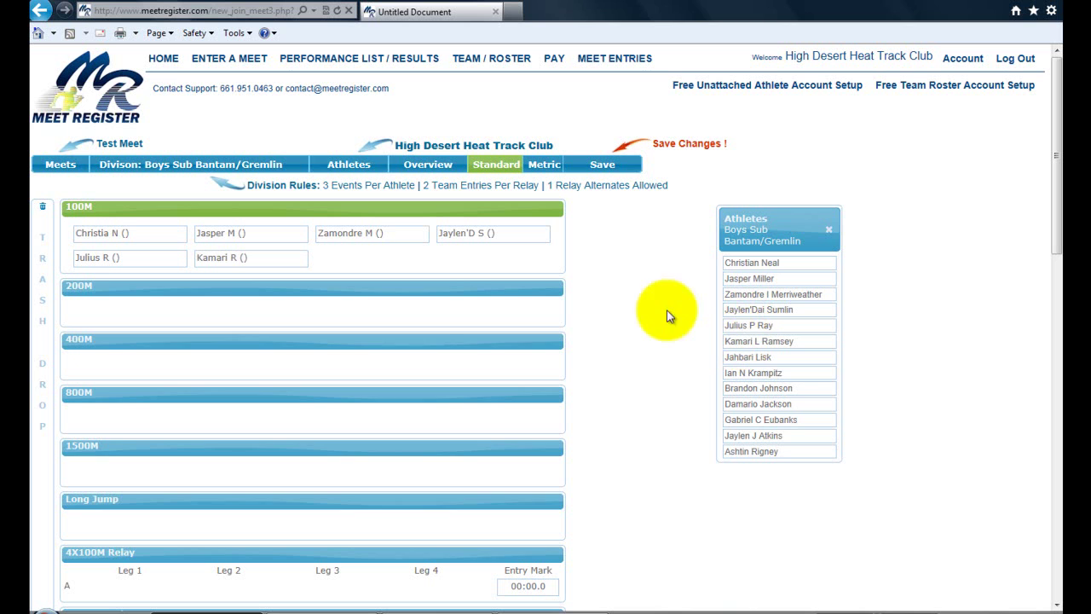
Make 200M the receiving event and add the first, second, third and fifth roster athletes.
left_click(368, 292)
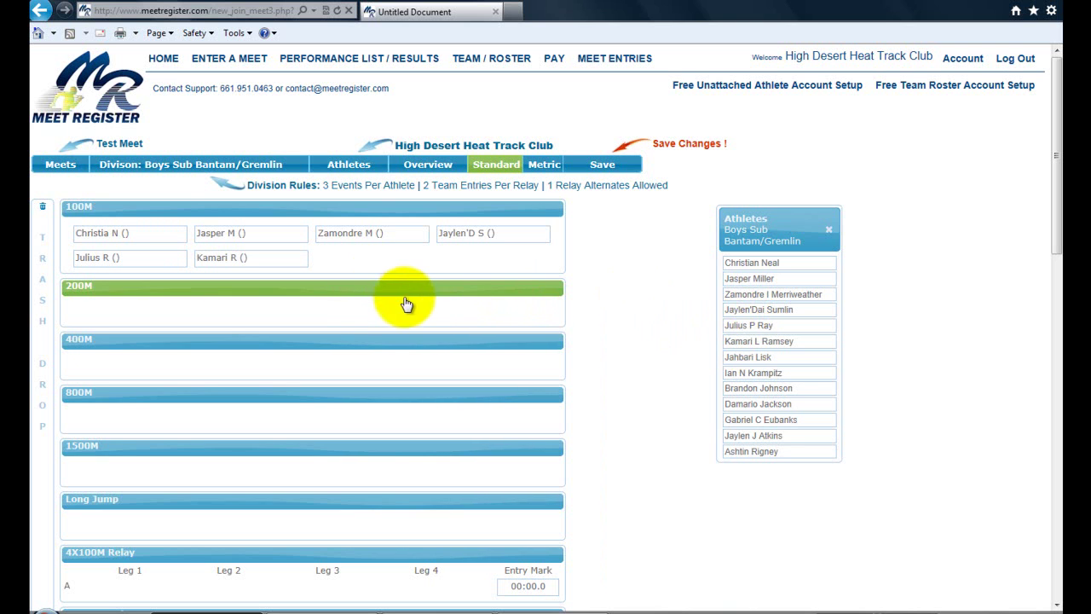
left_click(752, 271)
left_click(751, 279)
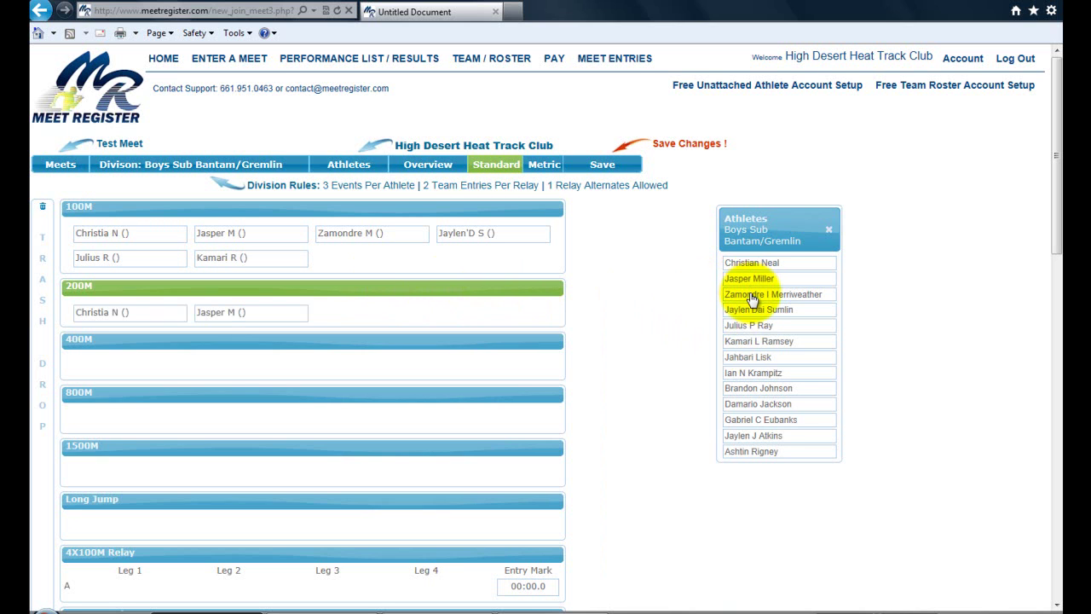
left_click(752, 296)
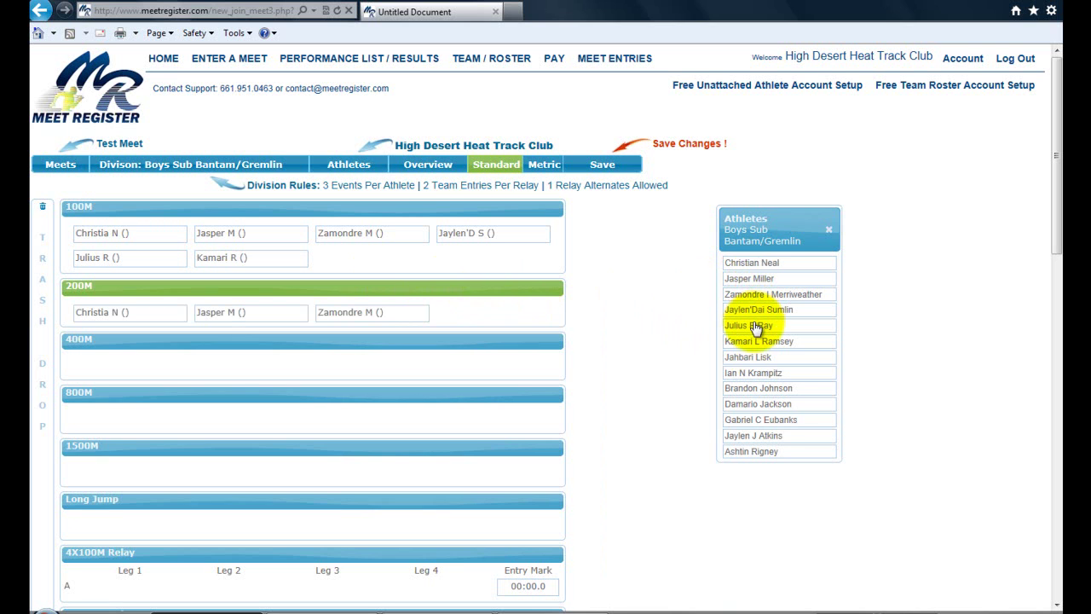
left_click(755, 326)
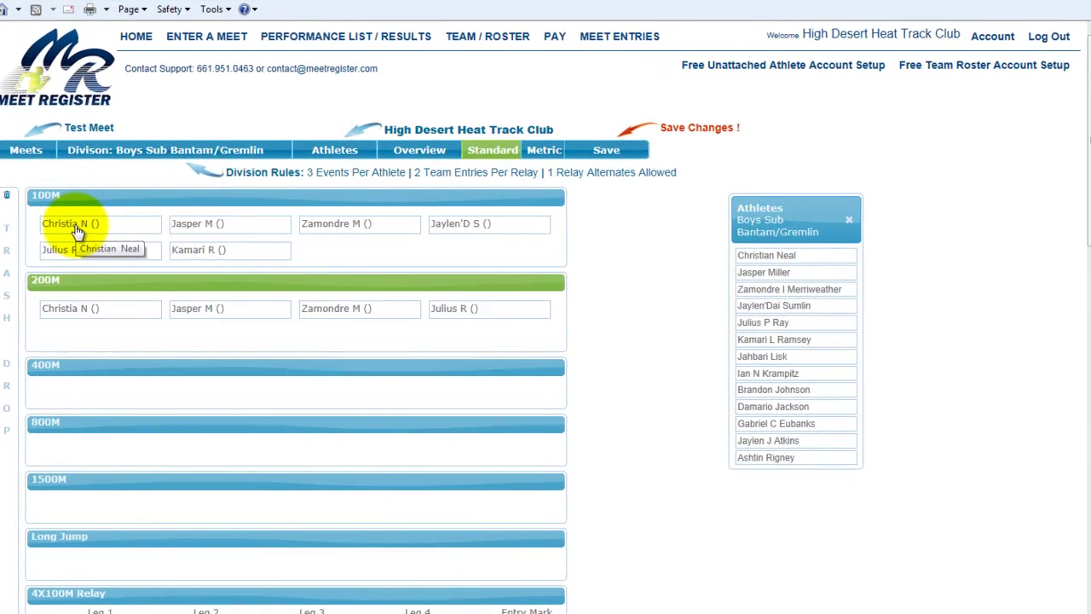
Give the first 100M athlete an entry mark of 00:15.15.
left_click(108, 242)
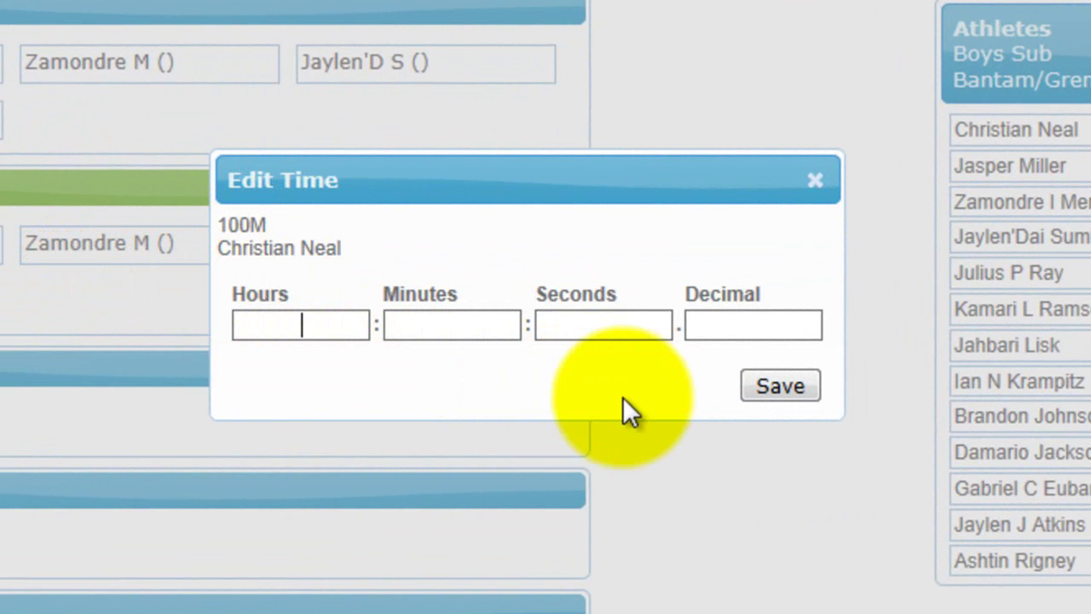
left_click(615, 326)
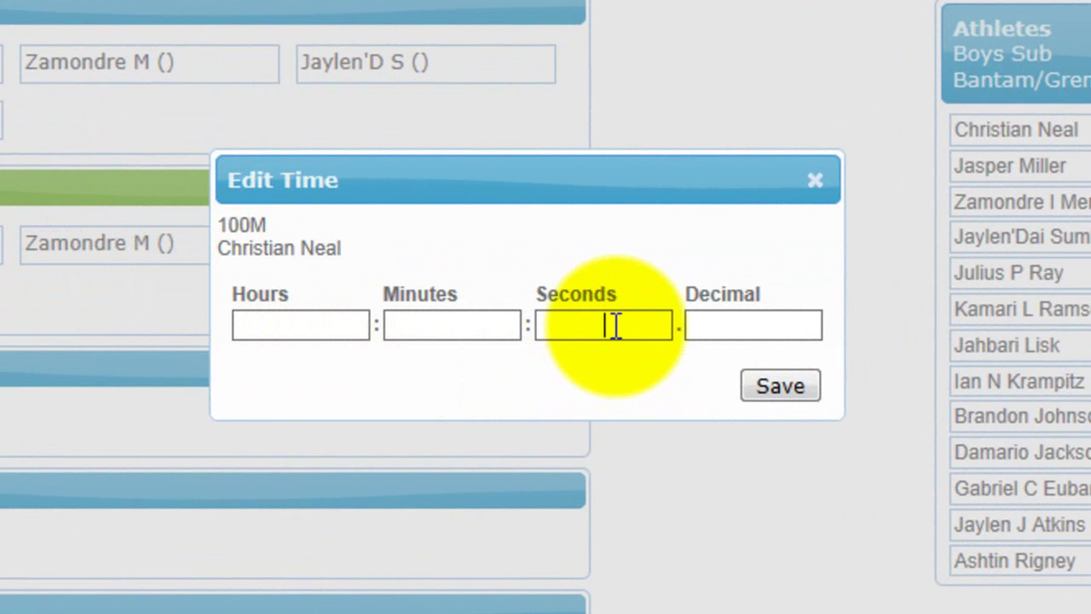
type("15")
left_click(738, 329)
type("15")
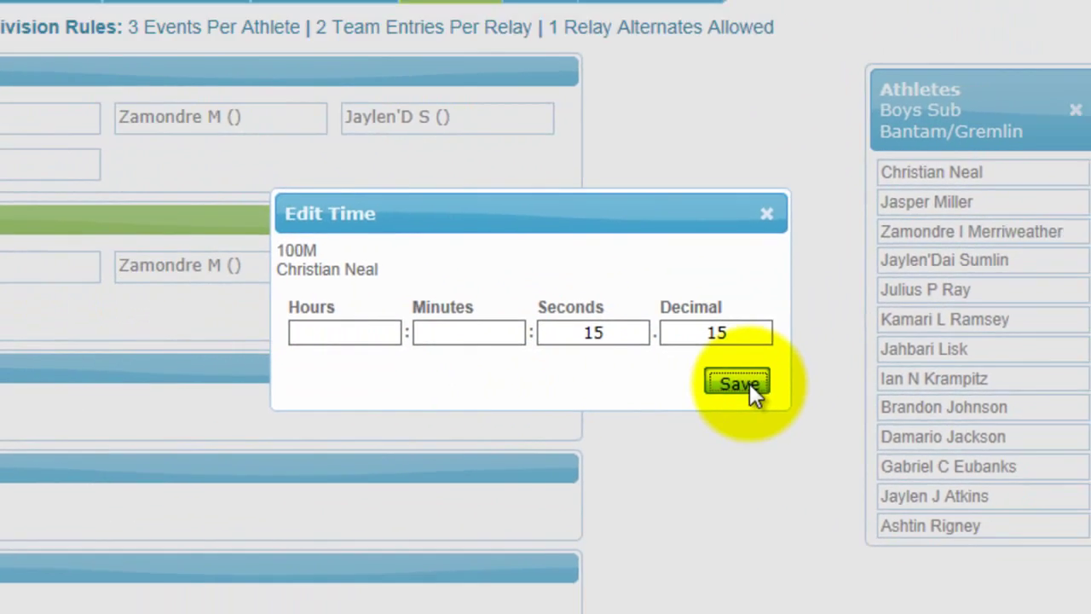
left_click(782, 387)
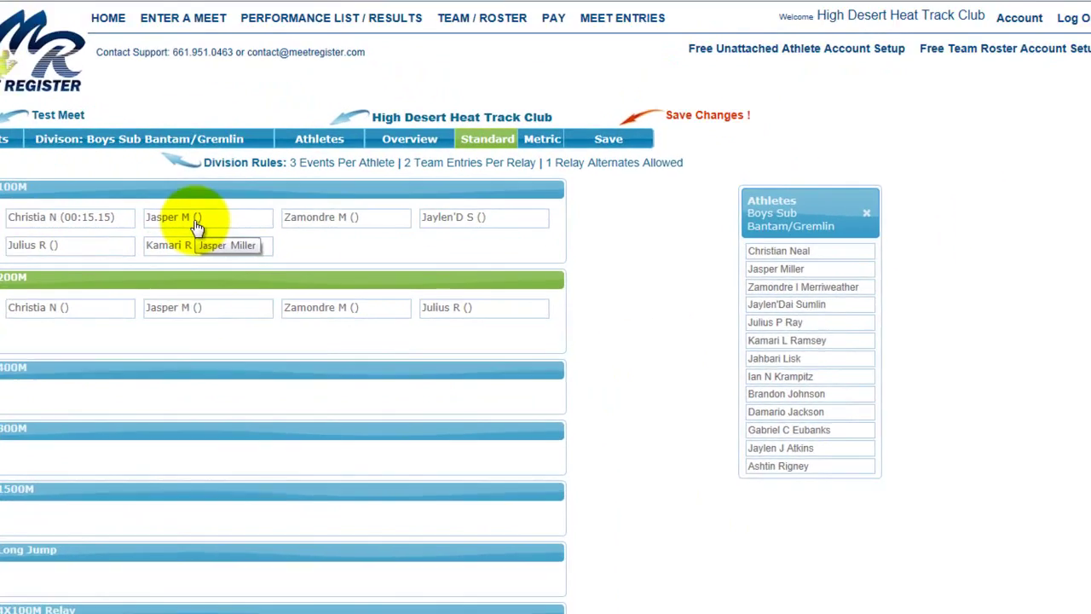
Give the second 100M athlete an entry mark of 00:20.20 and save.
left_click(232, 234)
left_click(564, 347)
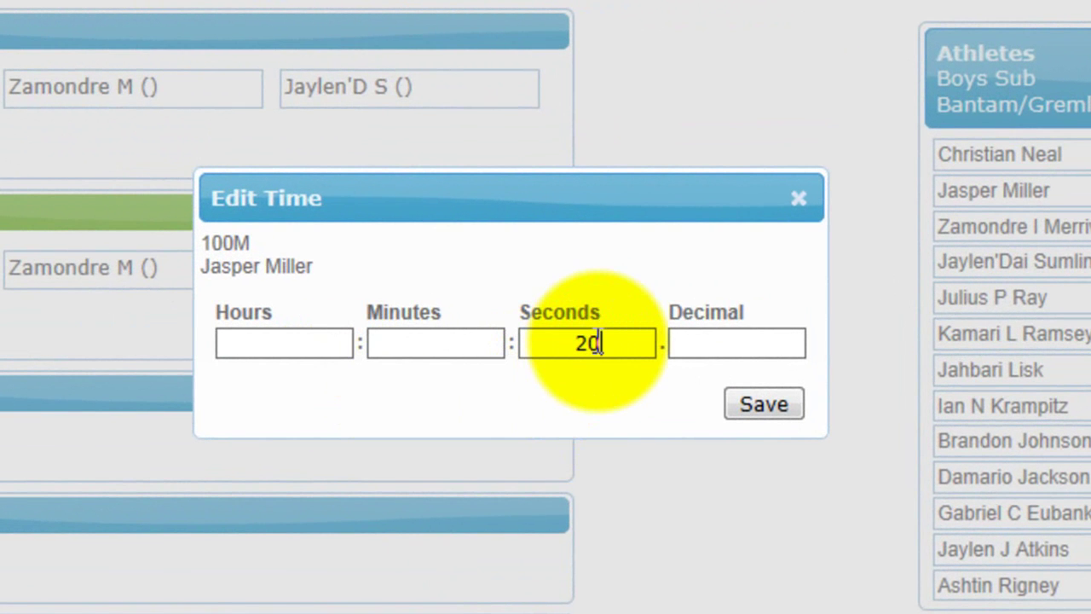
type("20")
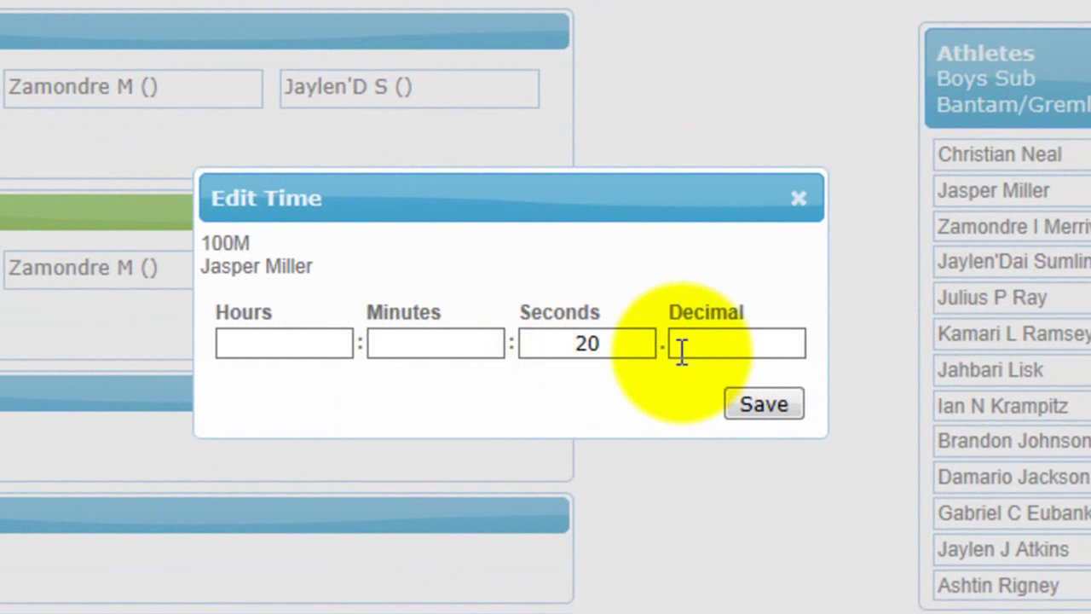
left_click(699, 341)
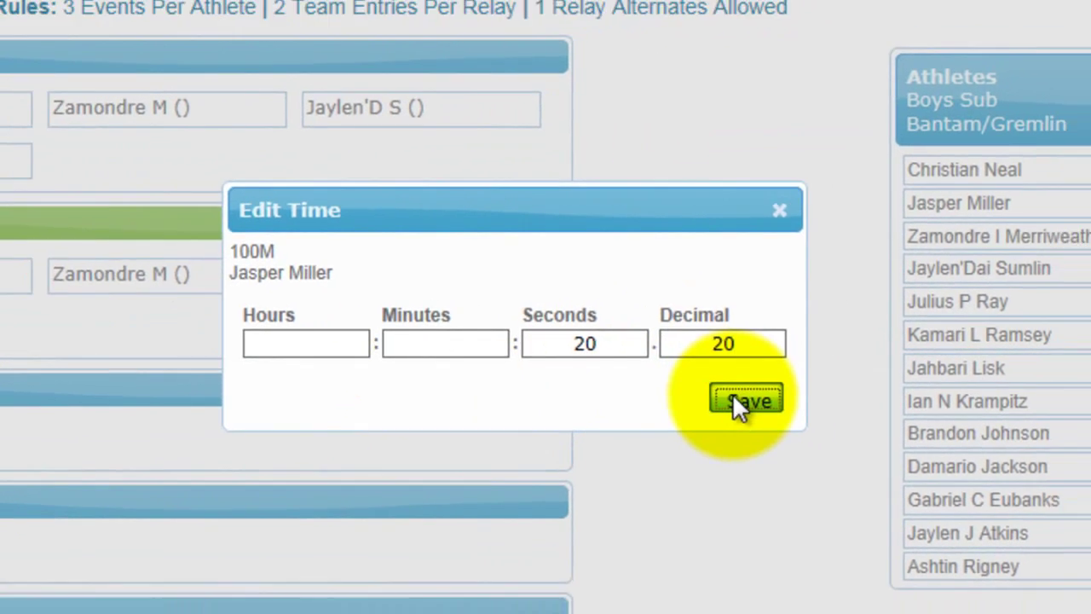
left_click(742, 406)
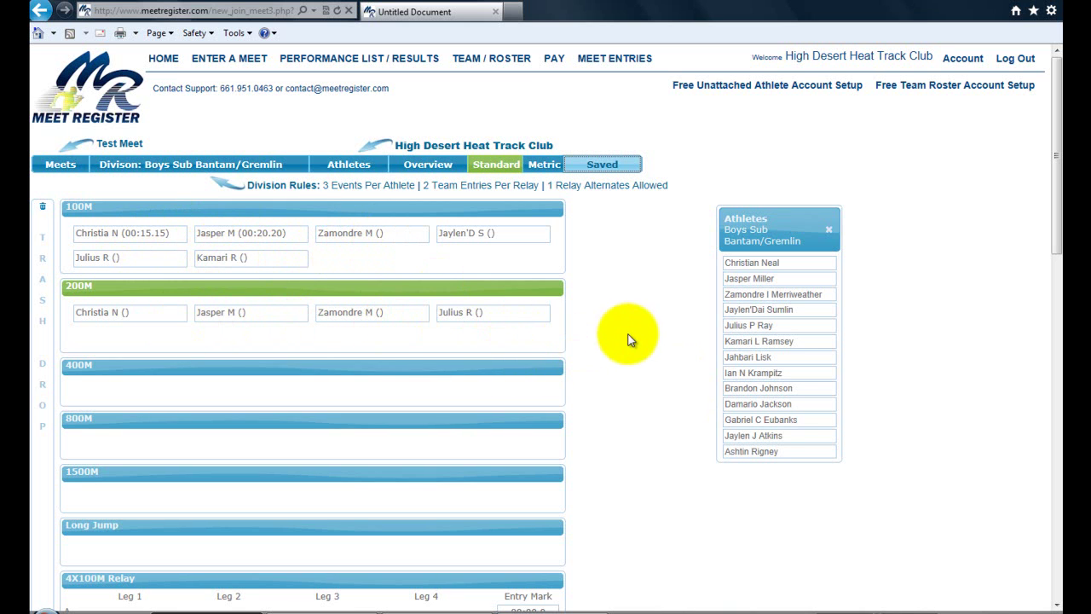
Switch to Girls Midget, move the roster aside, and enter its first athlete in 100M.
left_click(184, 172)
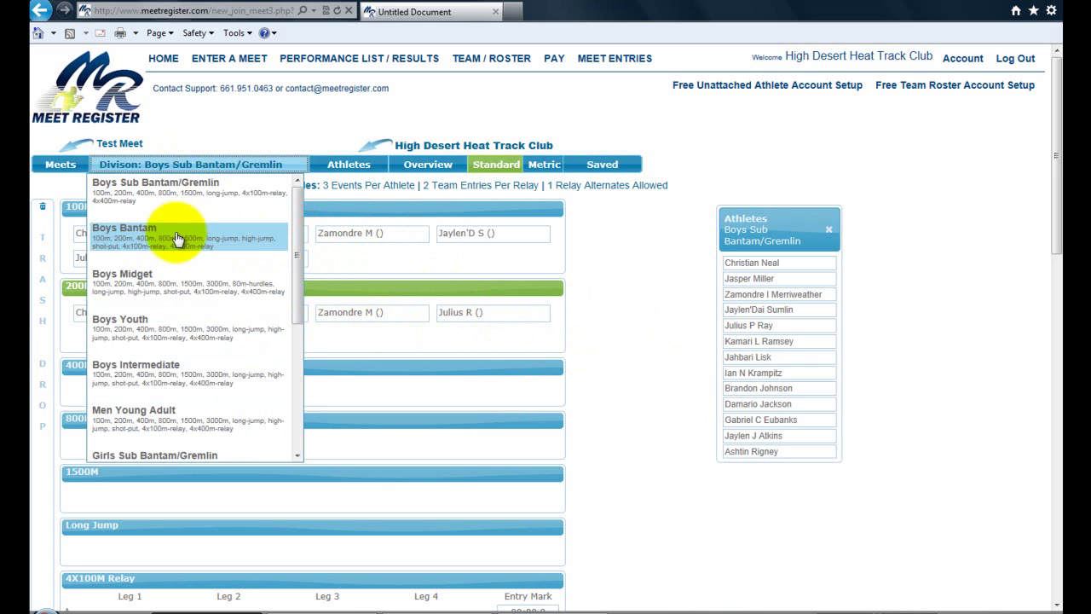
scroll(177, 241, "down", 2)
scroll(177, 243, "down", 3)
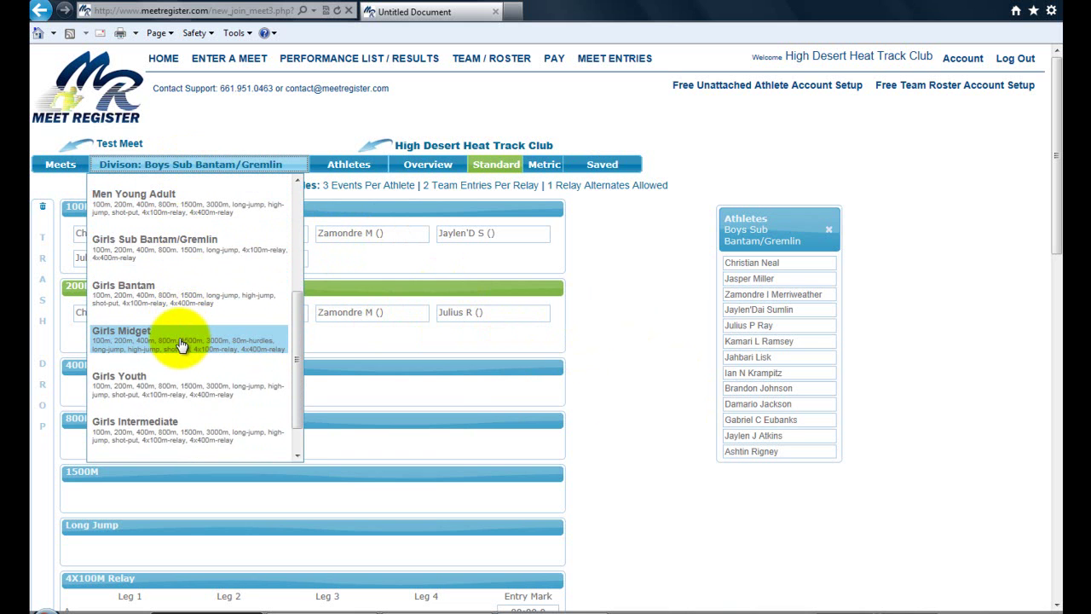
left_click(181, 345)
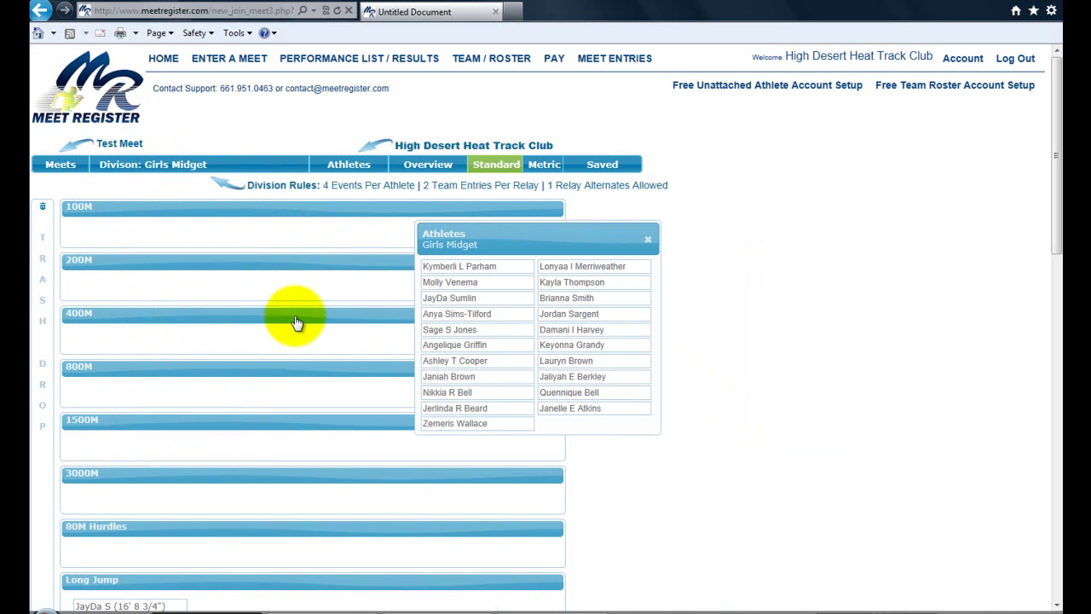
left_click_drag(531, 243, 782, 219)
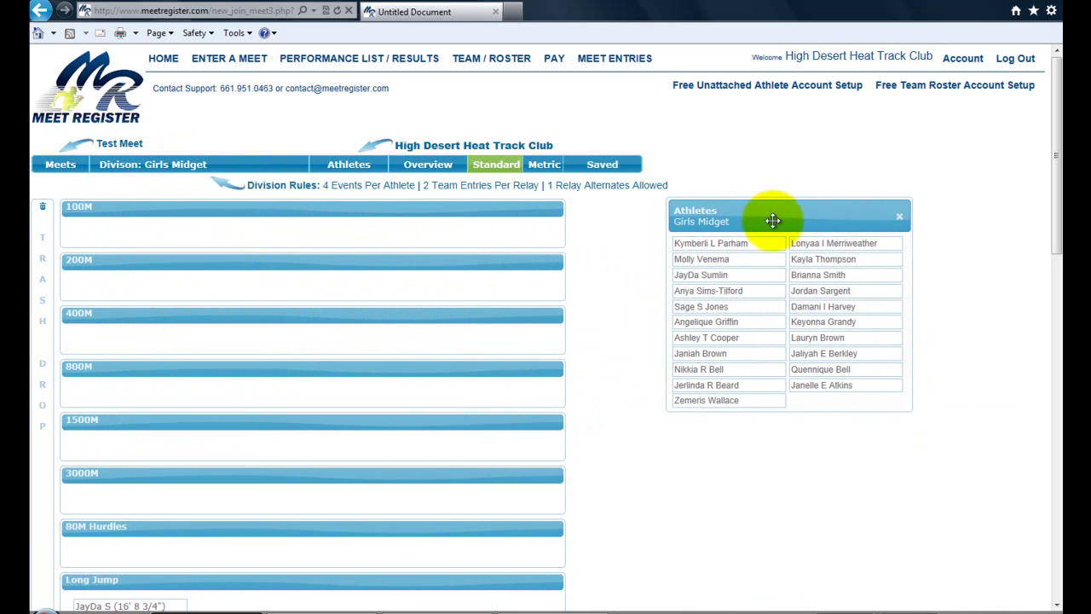
left_click_drag(719, 246, 434, 238)
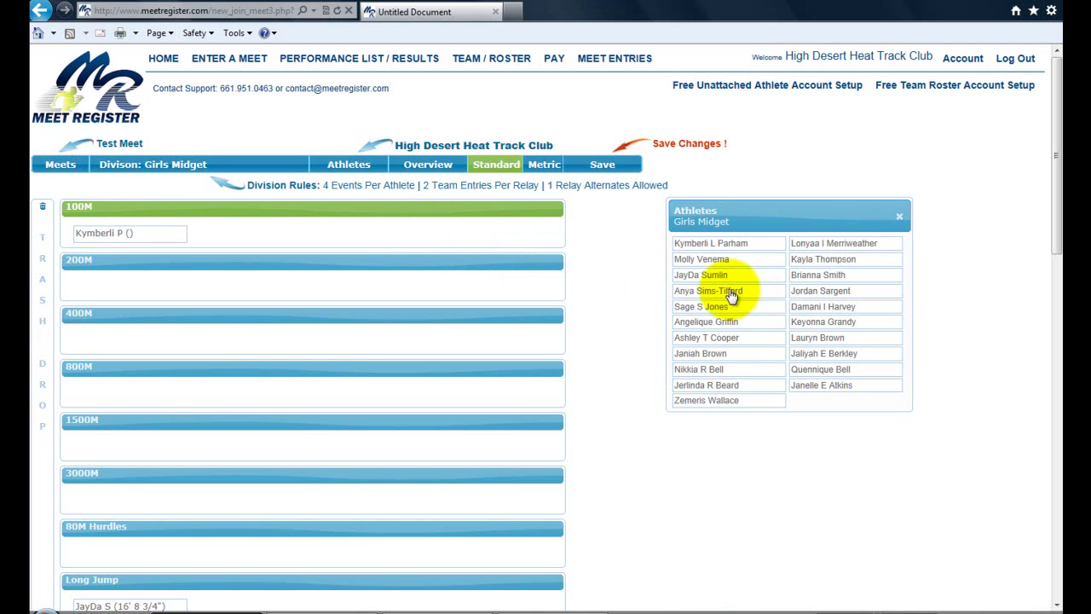
Add another athlete to Girls Midget 100M and open the first entrant's time.
left_click_drag(708, 315, 541, 234)
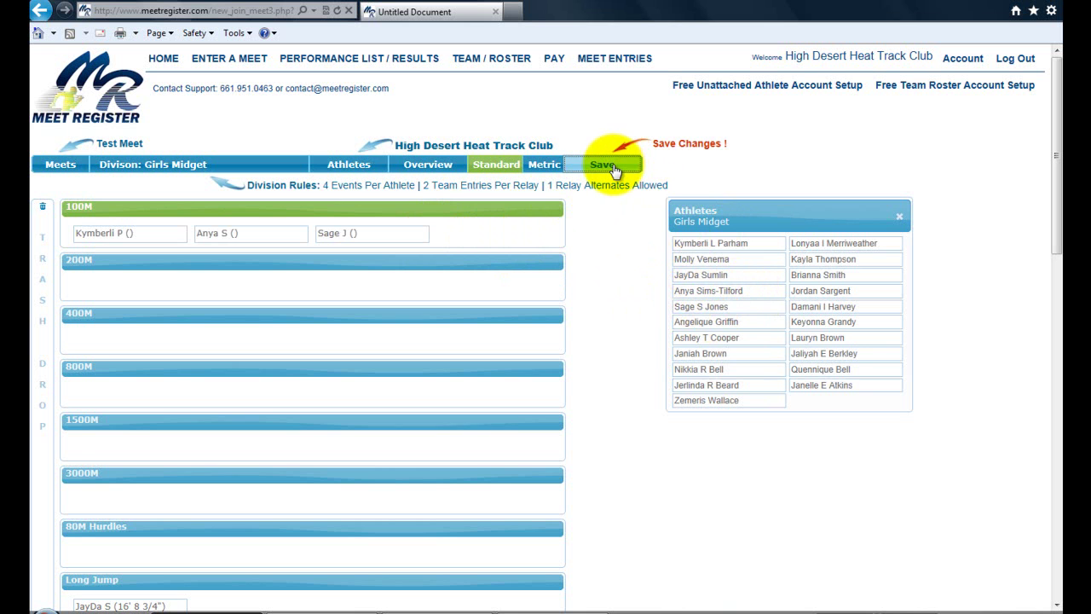
left_click(134, 237)
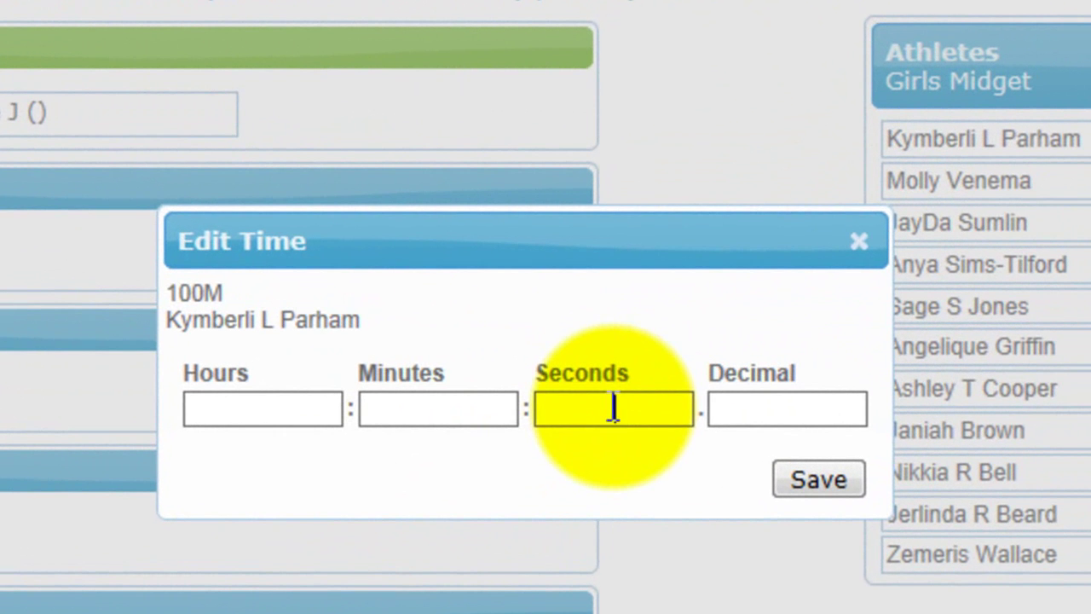
Enter 12 seconds and 45 hundredths as the first 100M entrant's time and save.
left_click(749, 411)
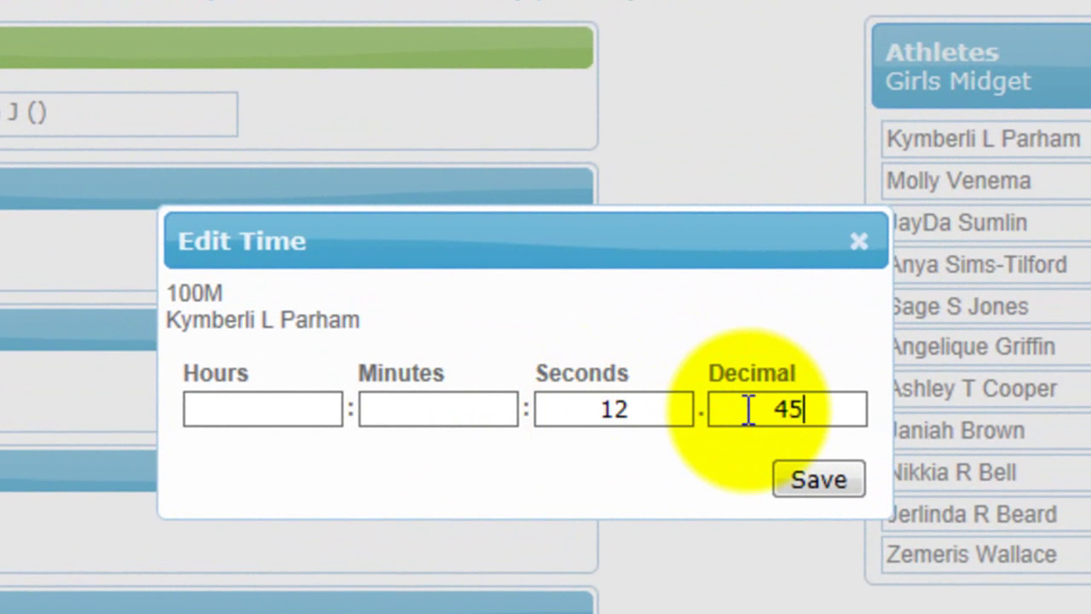
left_click(816, 480)
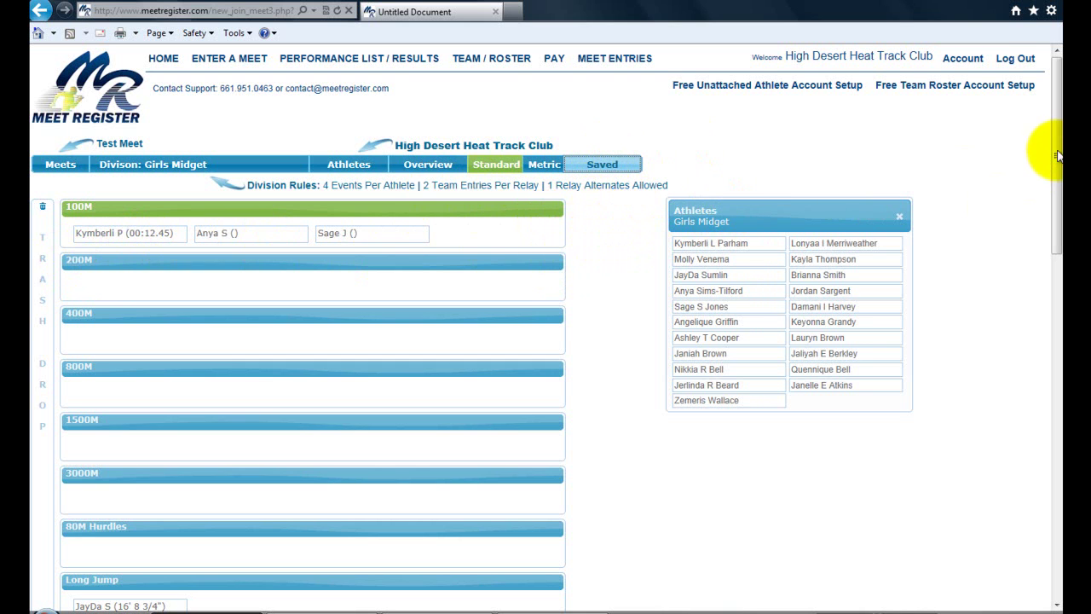
Replace the Long Jump entrant with the first roster athlete and drag Long Jump to the top.
left_click_drag(1057, 150, 1055, 218)
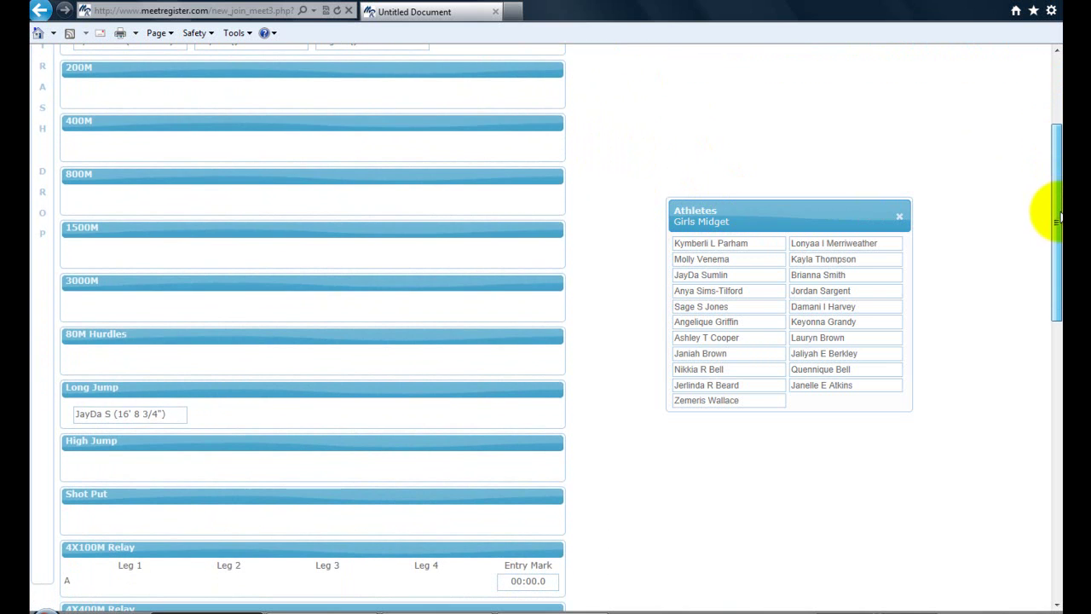
left_click_drag(127, 413, 46, 418)
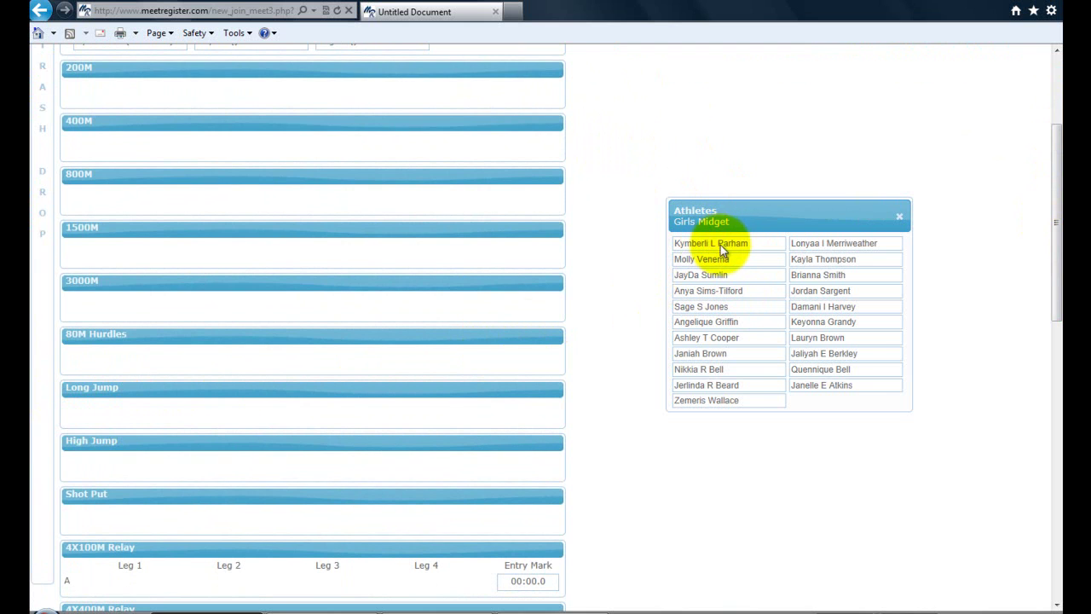
left_click_drag(720, 246, 314, 418)
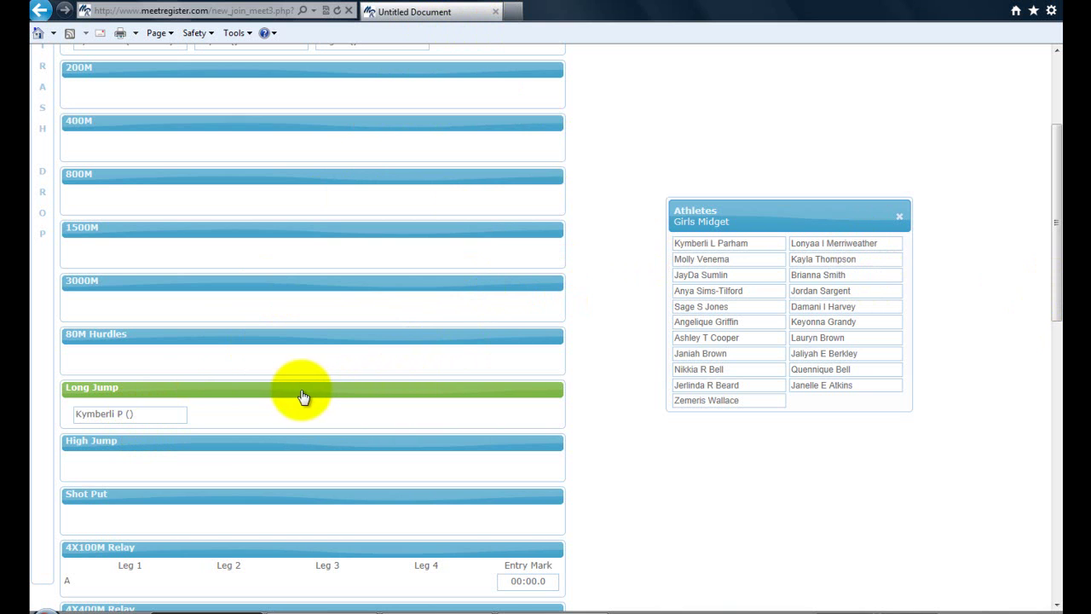
left_click_drag(304, 396, 288, 105)
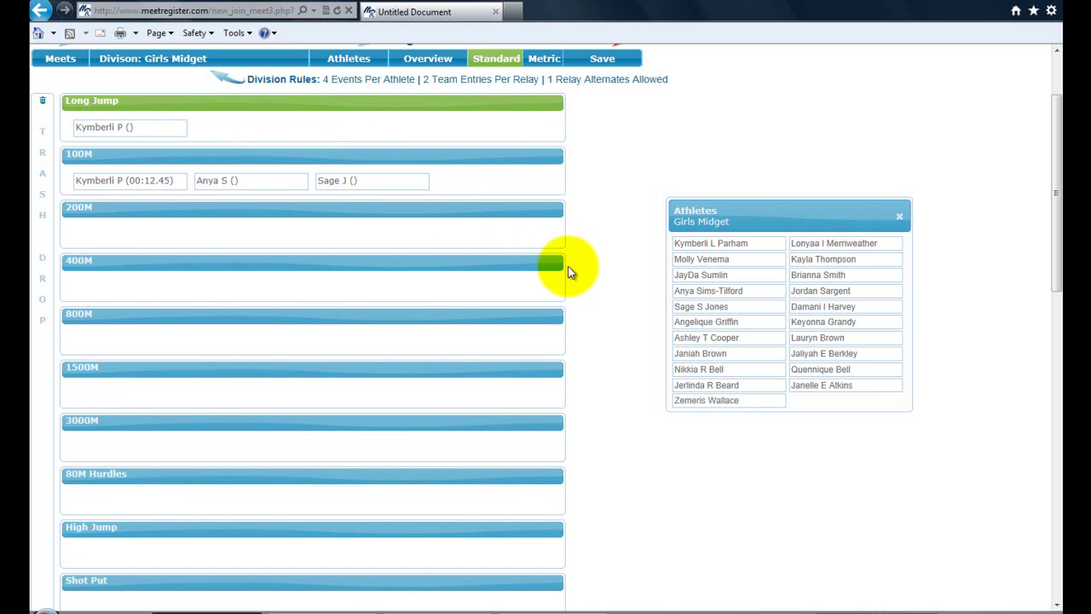
scroll(1057, 211, "up", 2)
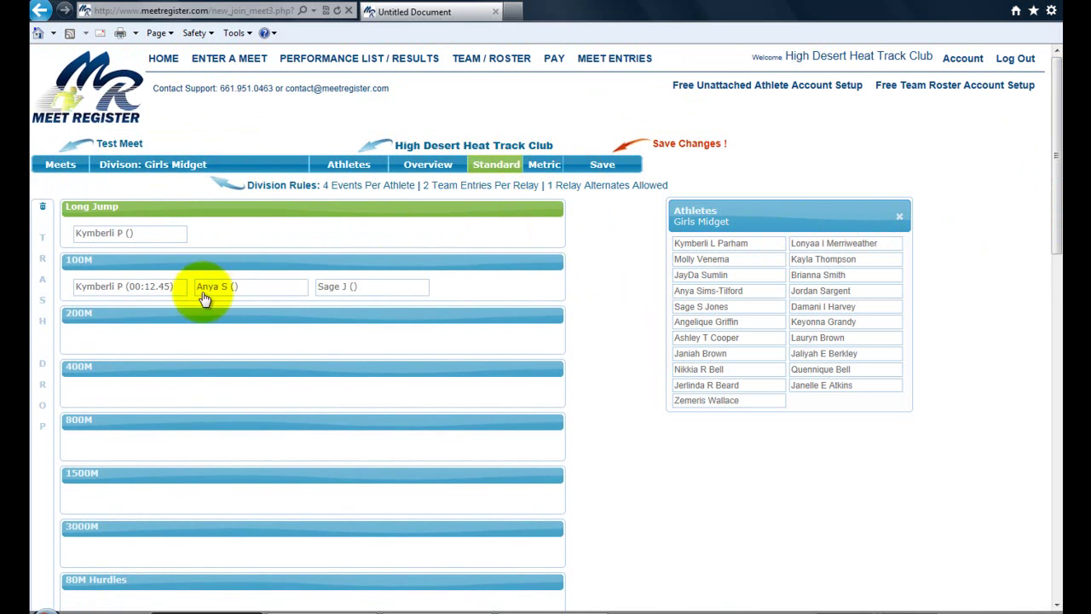
Enter 15 feet, 9 inches and 3/4 as the Long Jump entry mark and save it.
left_click(109, 239)
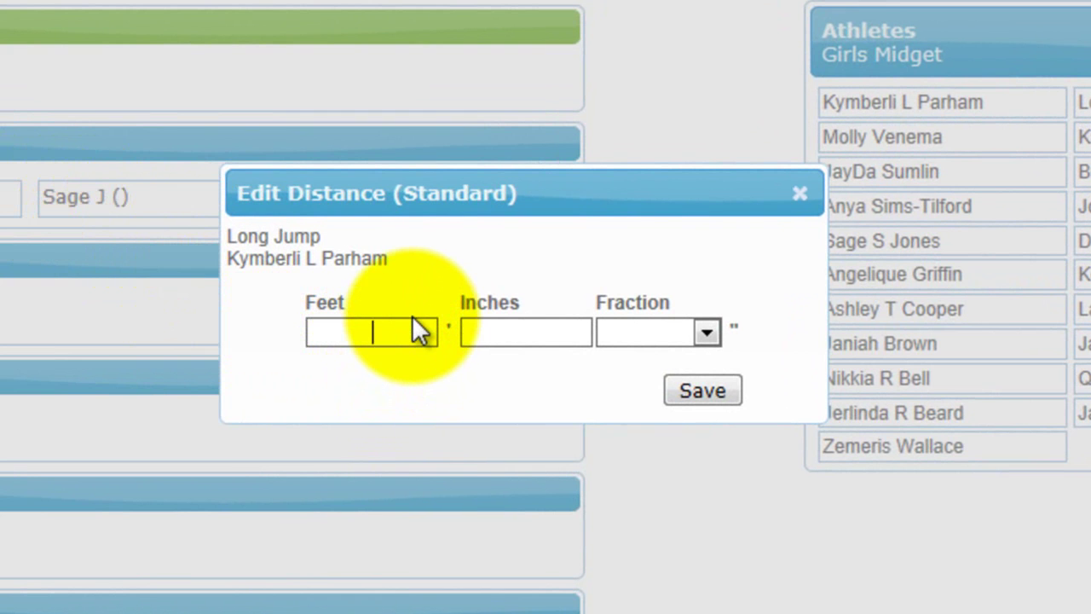
type("15")
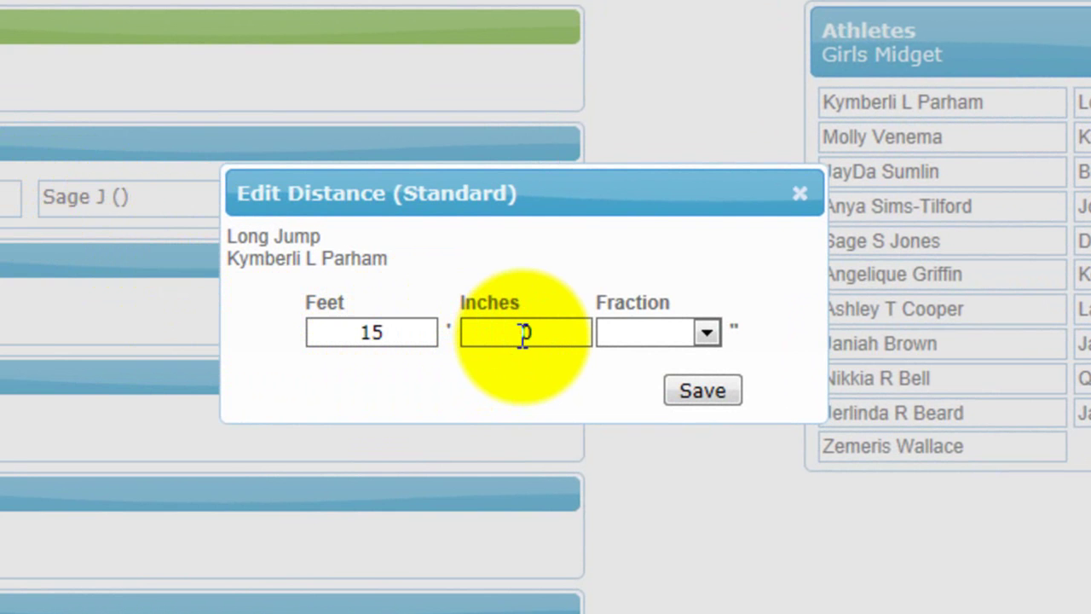
left_click(707, 333)
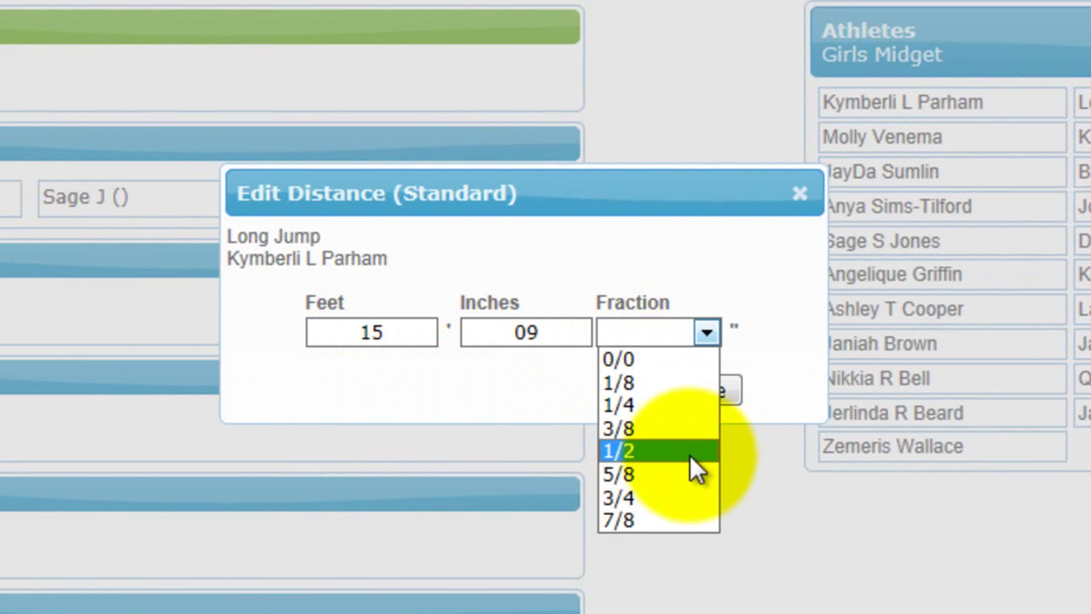
left_click(662, 498)
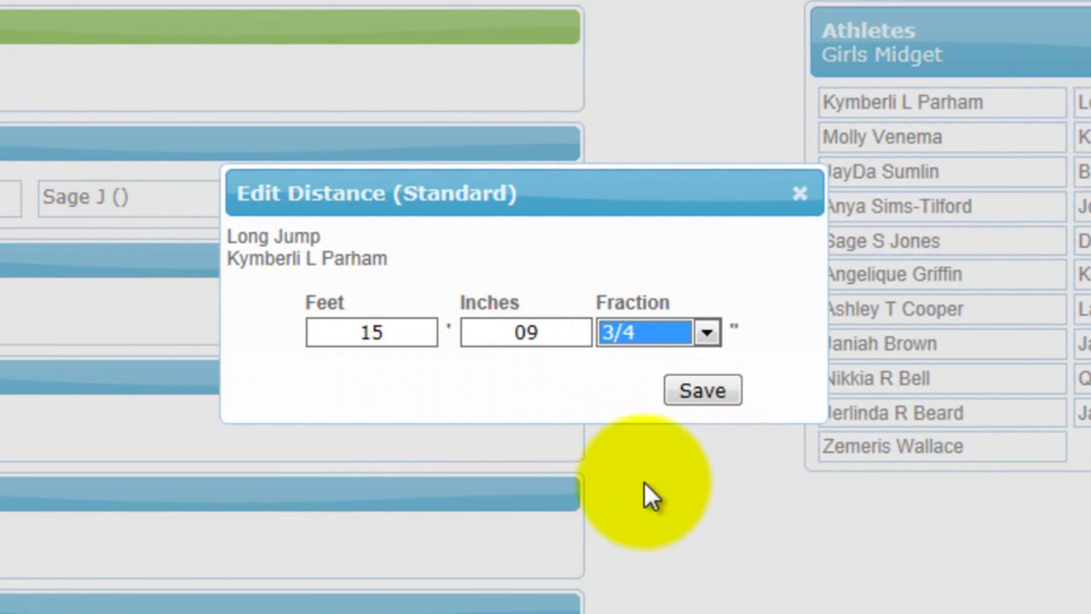
left_click(699, 389)
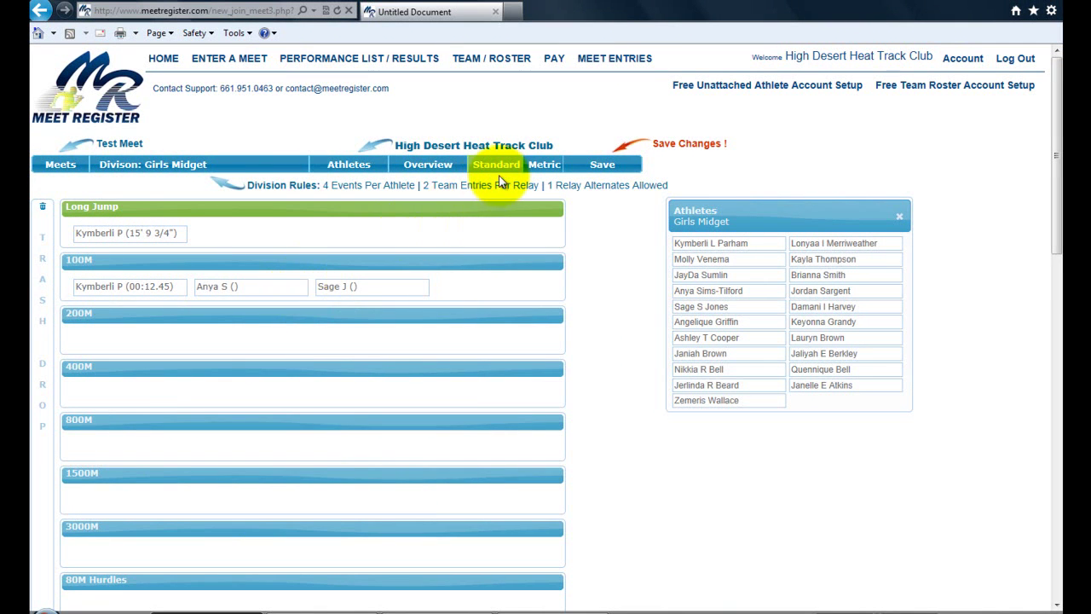
Switch to metric units and re-enter the Long Jump mark as 5 metres and 10, then save.
left_click(547, 167)
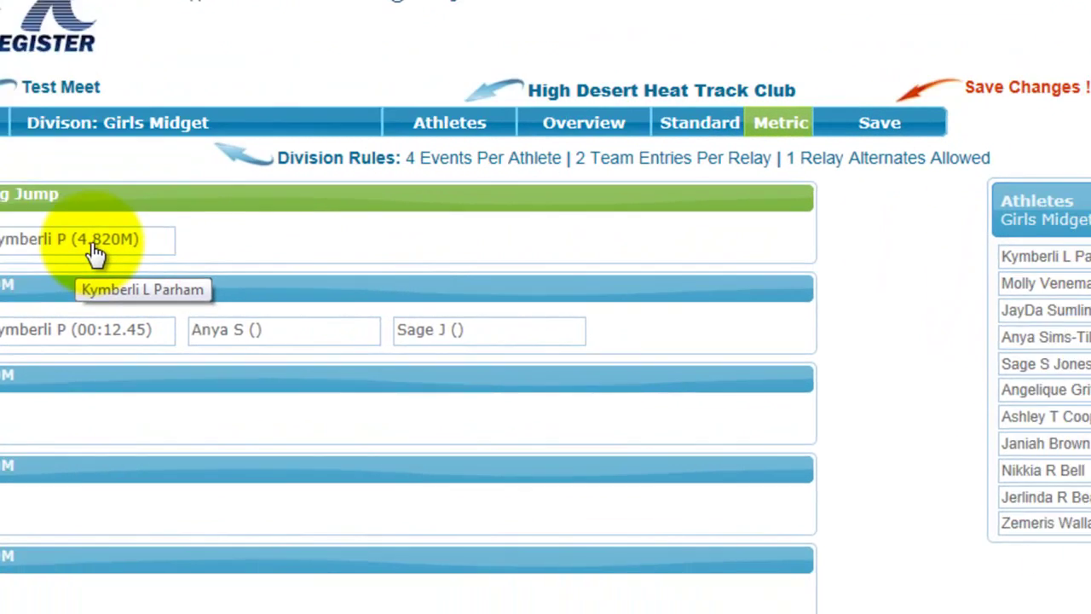
left_click(211, 317)
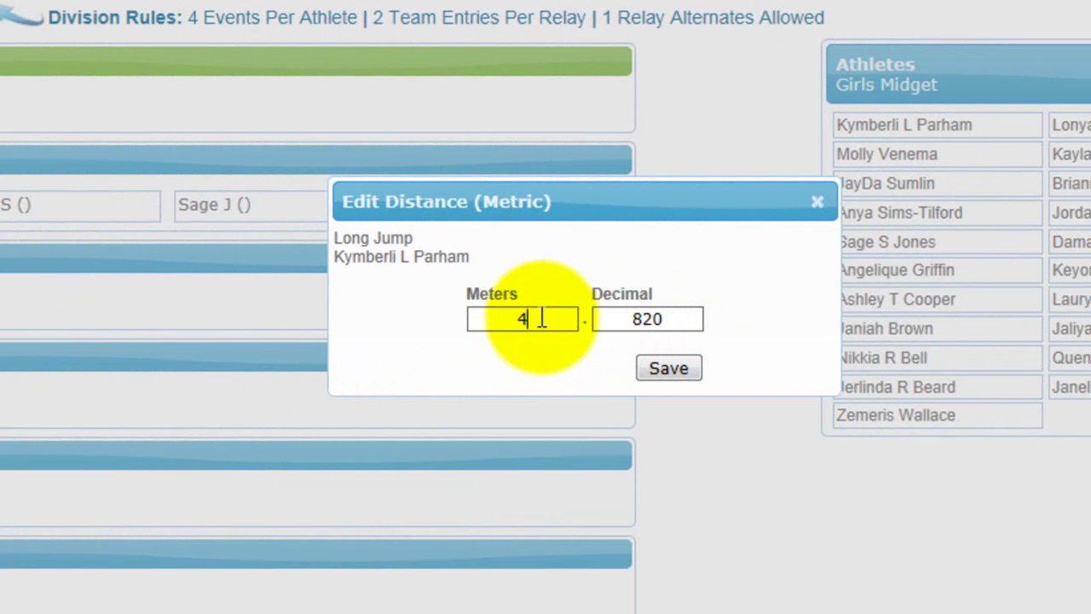
left_click_drag(554, 319, 406, 334)
type("5")
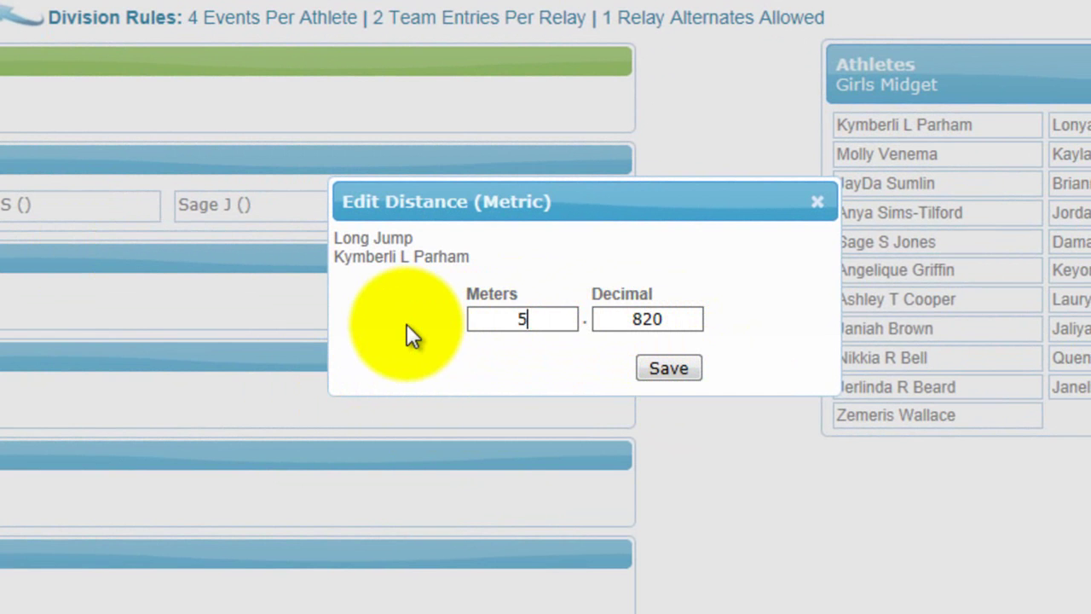
left_click(650, 321)
double_click(650, 321)
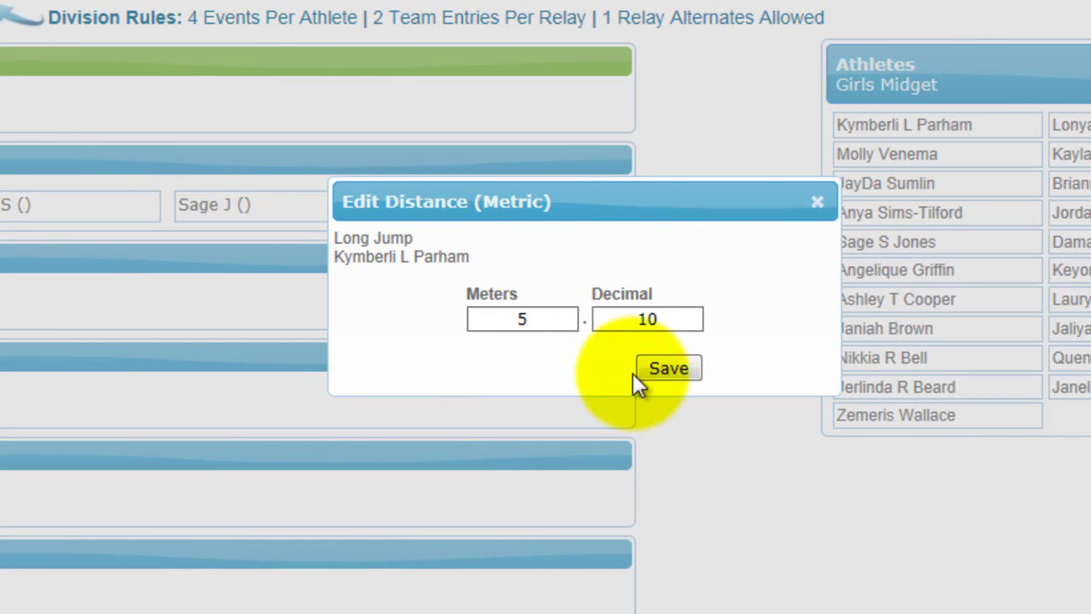
left_click(673, 371)
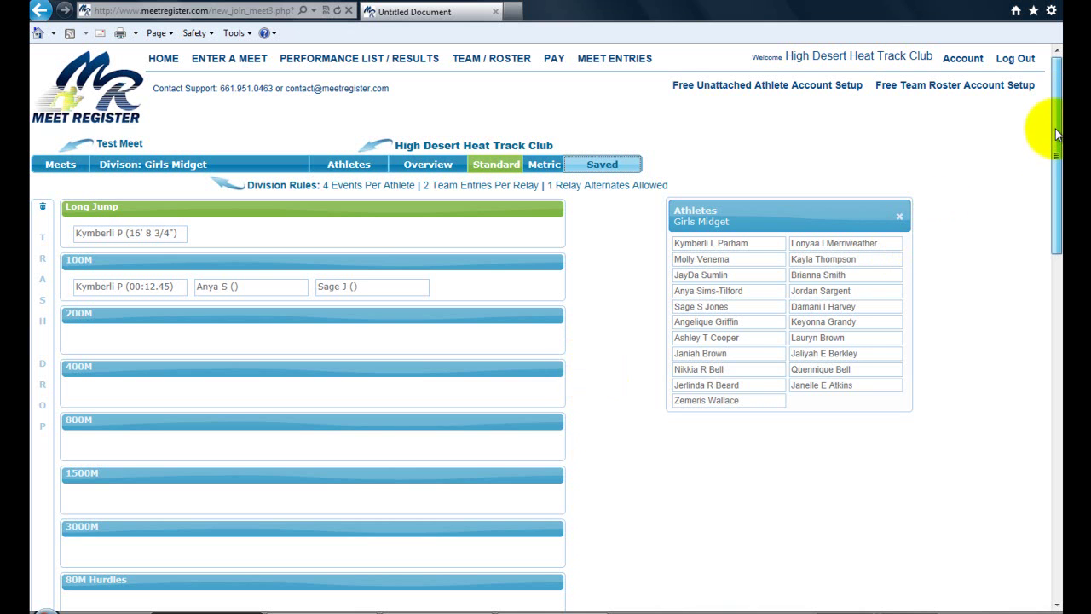
Drag the 4X100M Relay header up so it sits above Long Jump.
left_click_drag(1057, 136, 1057, 237)
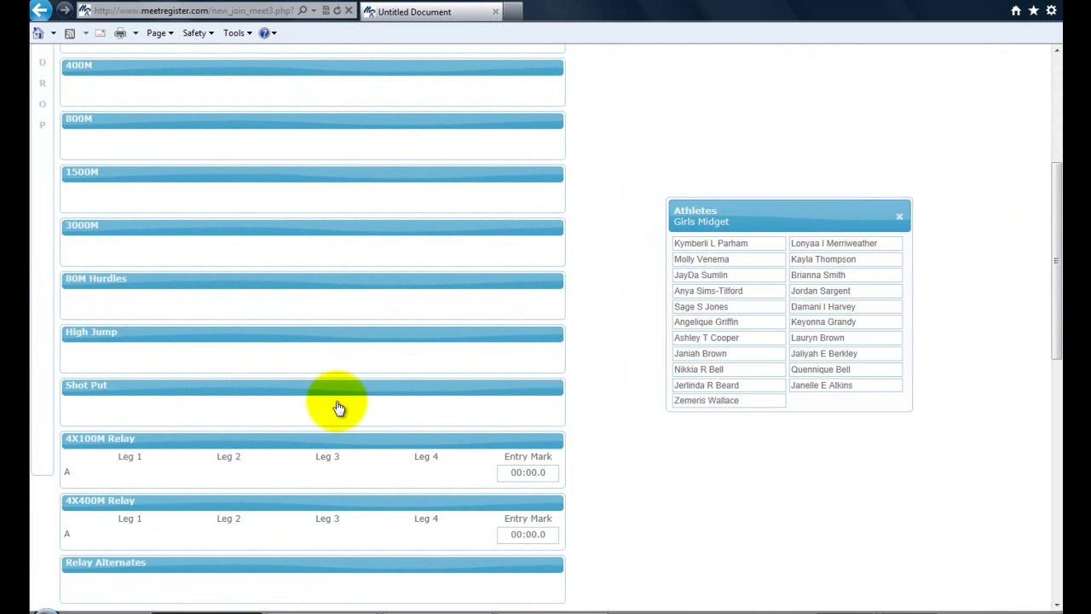
left_click_drag(327, 448, 319, 162)
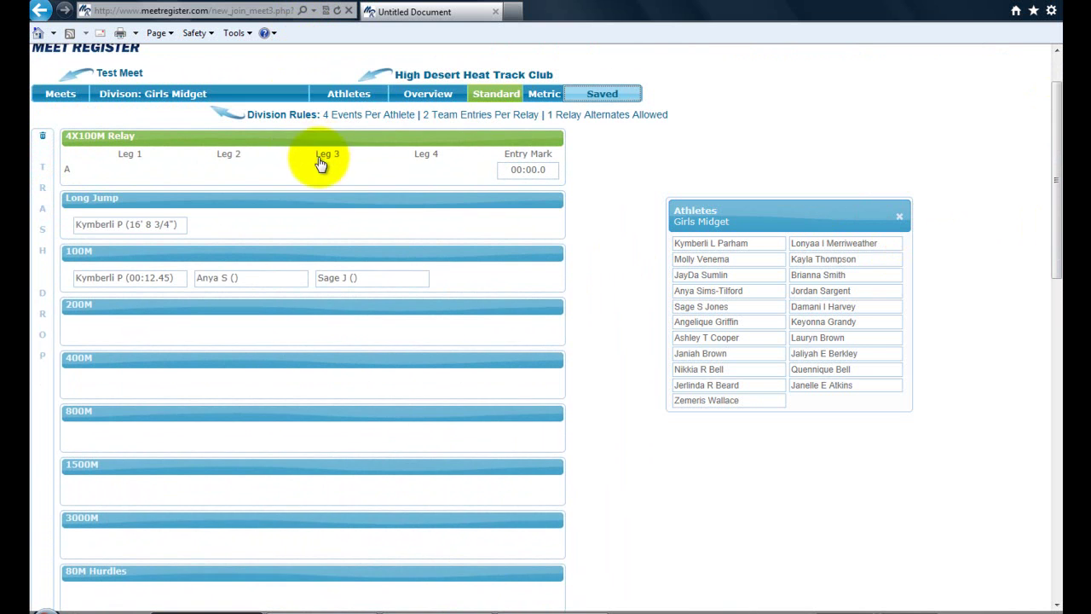
Assign runners to all four legs of relays A and B, removing the one tried on a third team.
left_click_drag(1048, 214, 1056, 158)
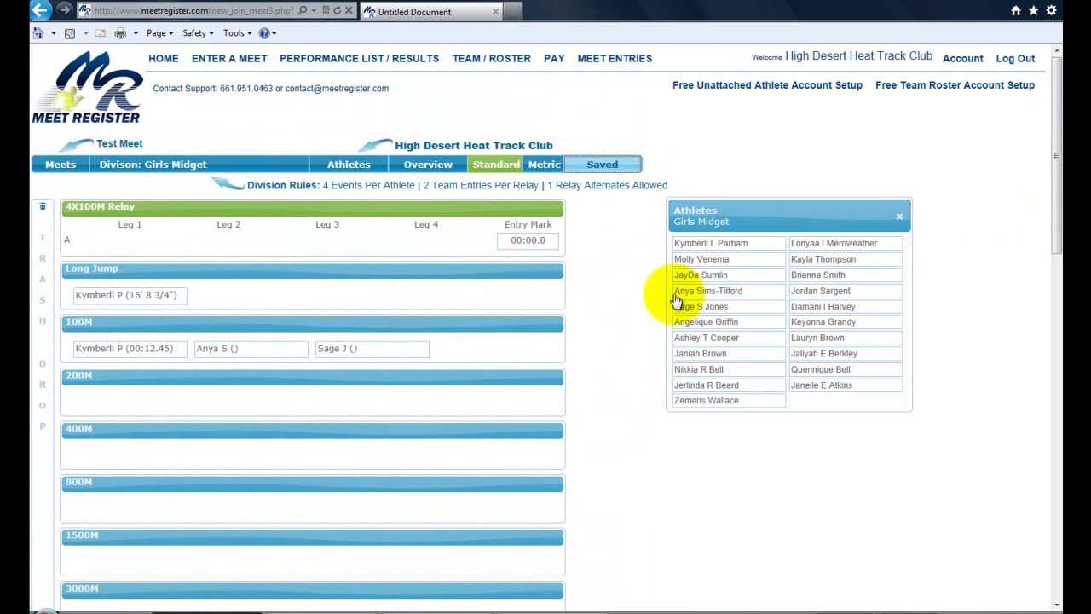
left_click(717, 246)
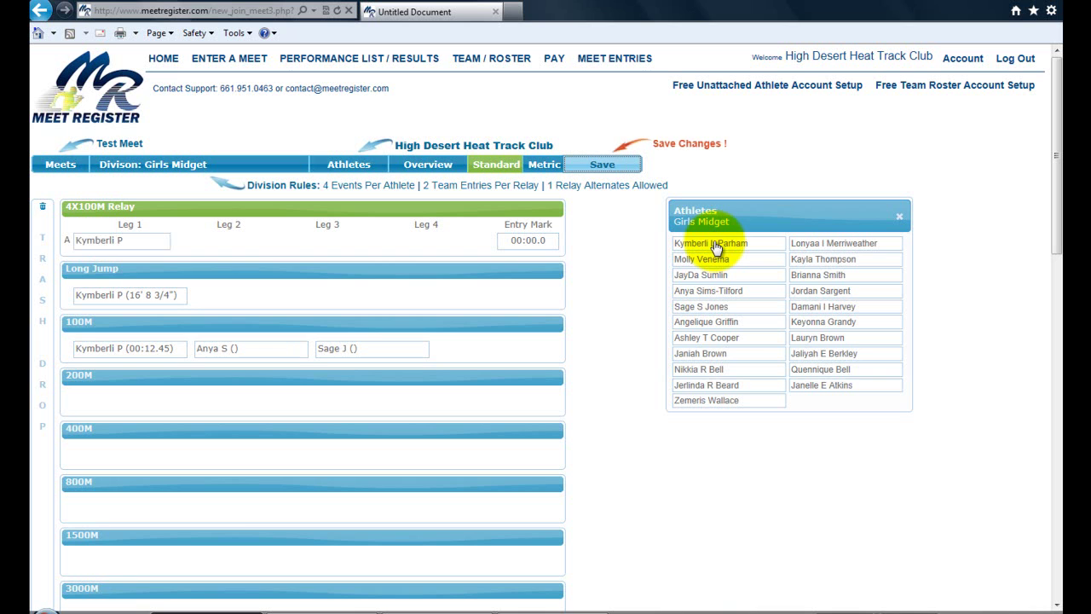
left_click(709, 260)
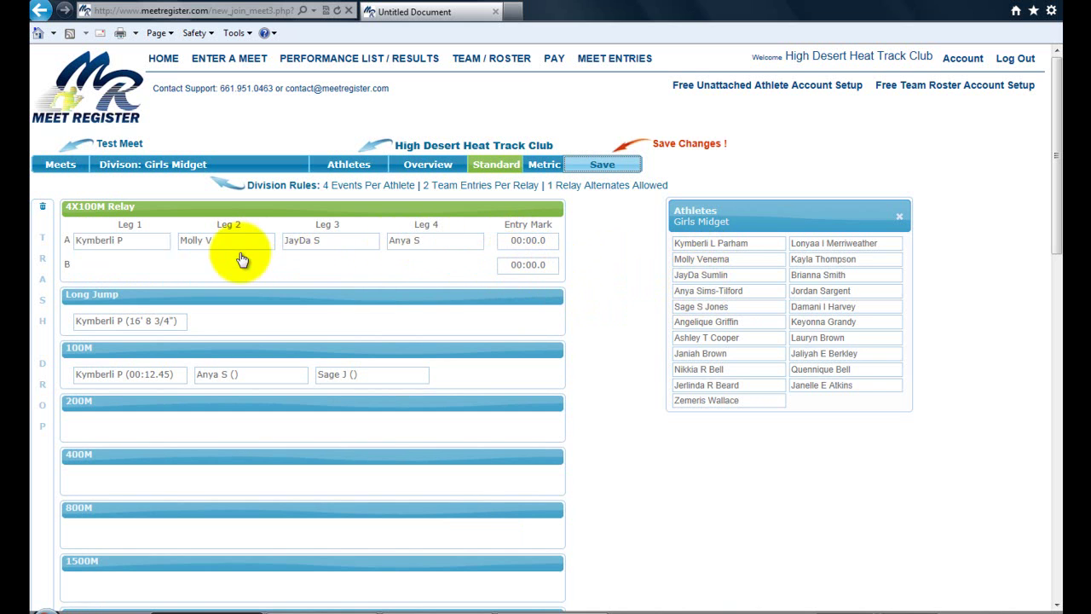
left_click(688, 324)
left_click(700, 339)
left_click(700, 355)
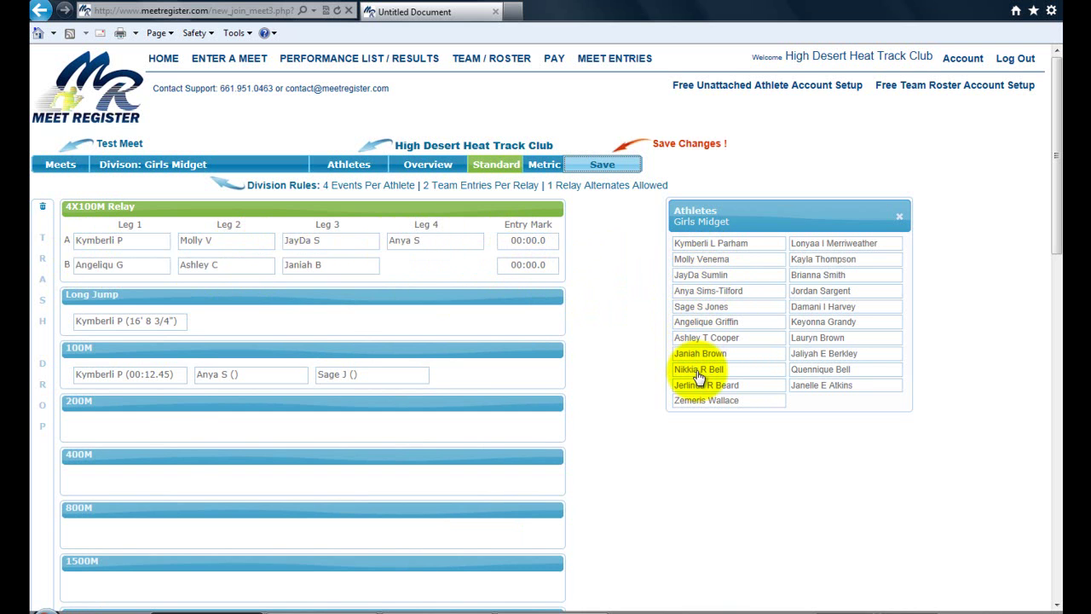
left_click(697, 372)
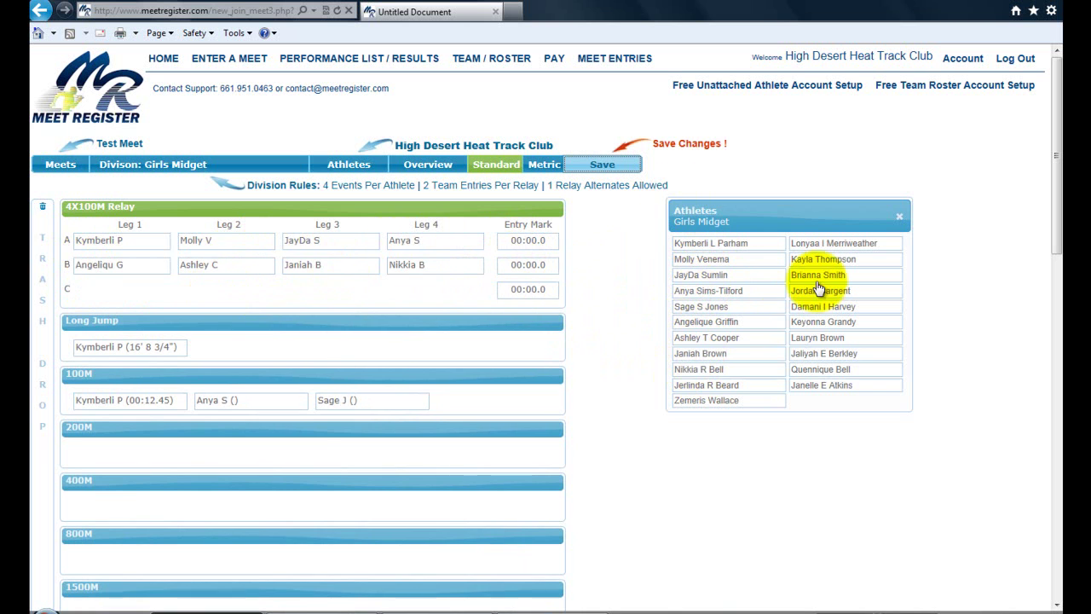
left_click_drag(723, 406, 138, 296)
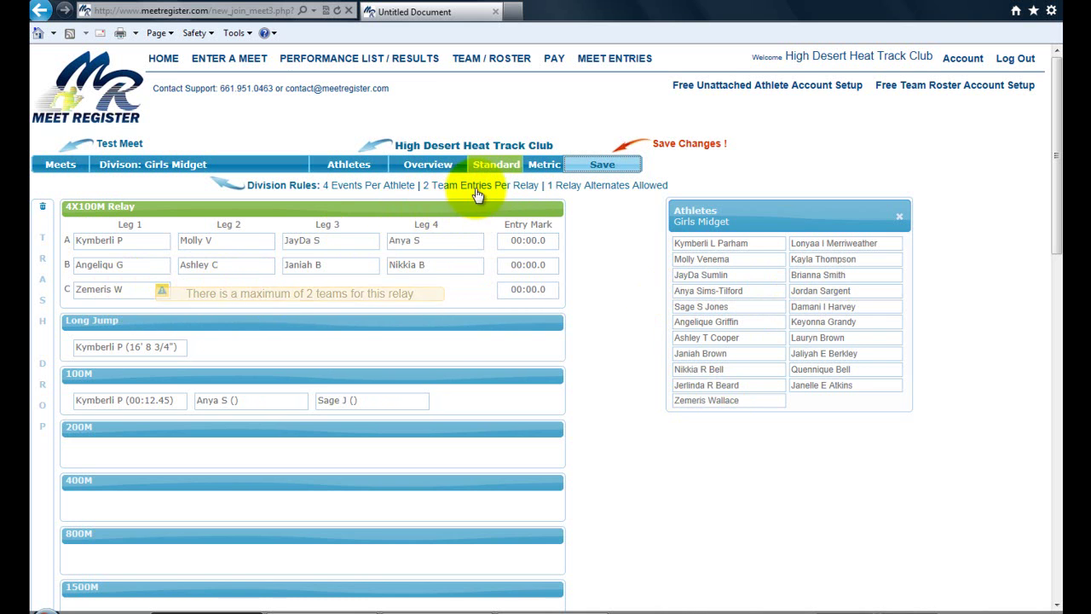
left_click_drag(128, 294, 92, 294)
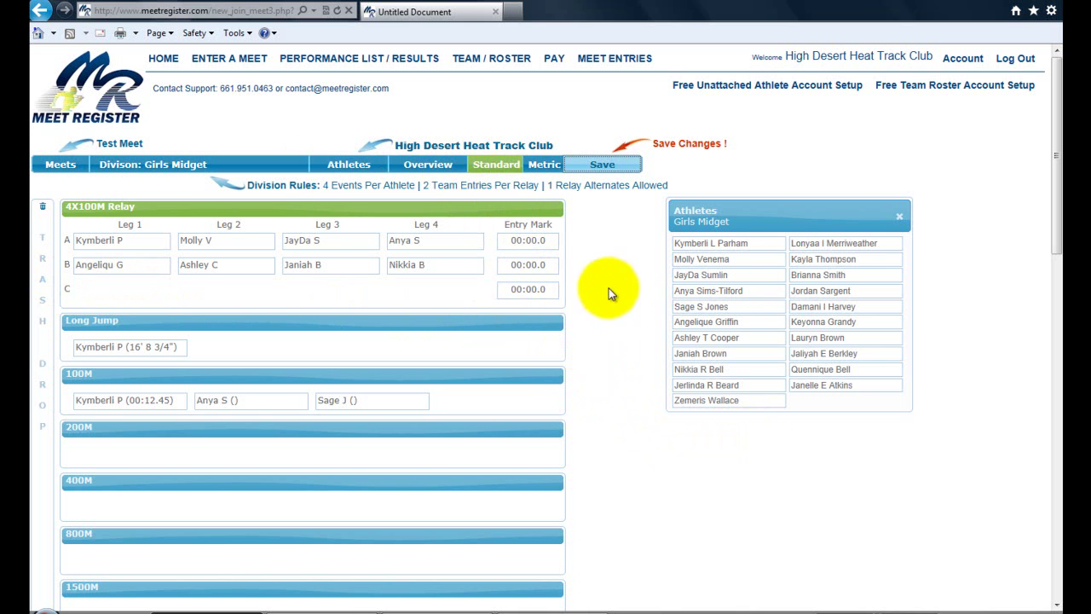
Set relay team A's entry time to 01:03.0.
left_click(532, 240)
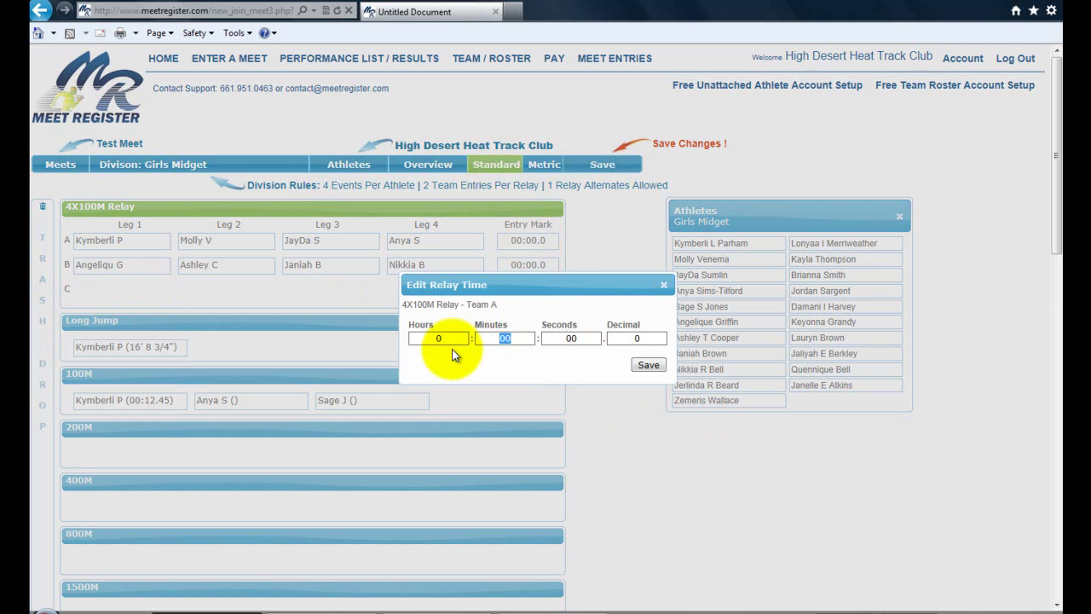
type("1")
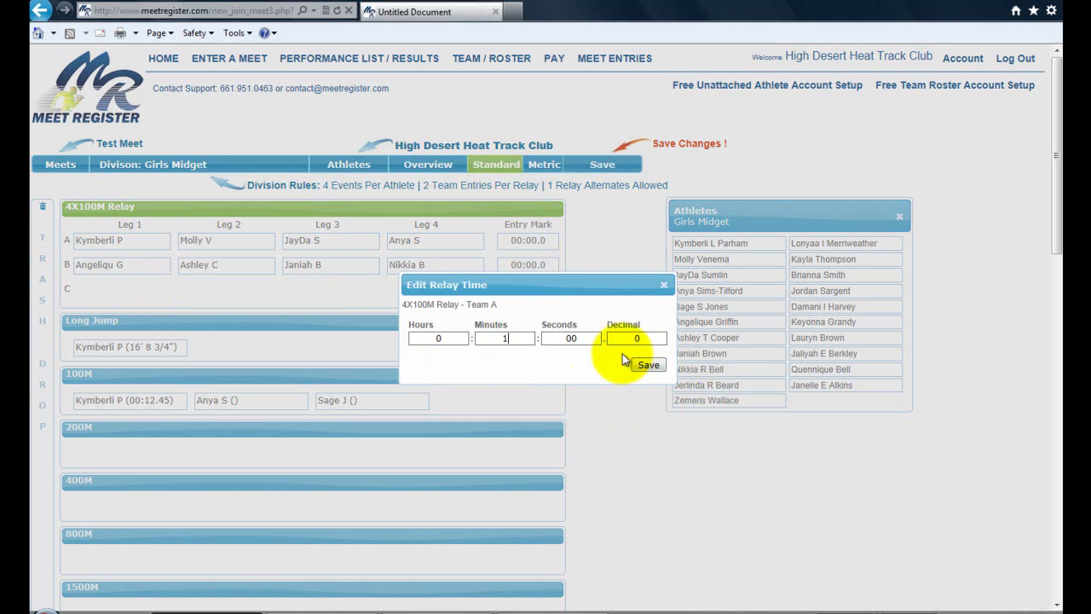
left_click(588, 336)
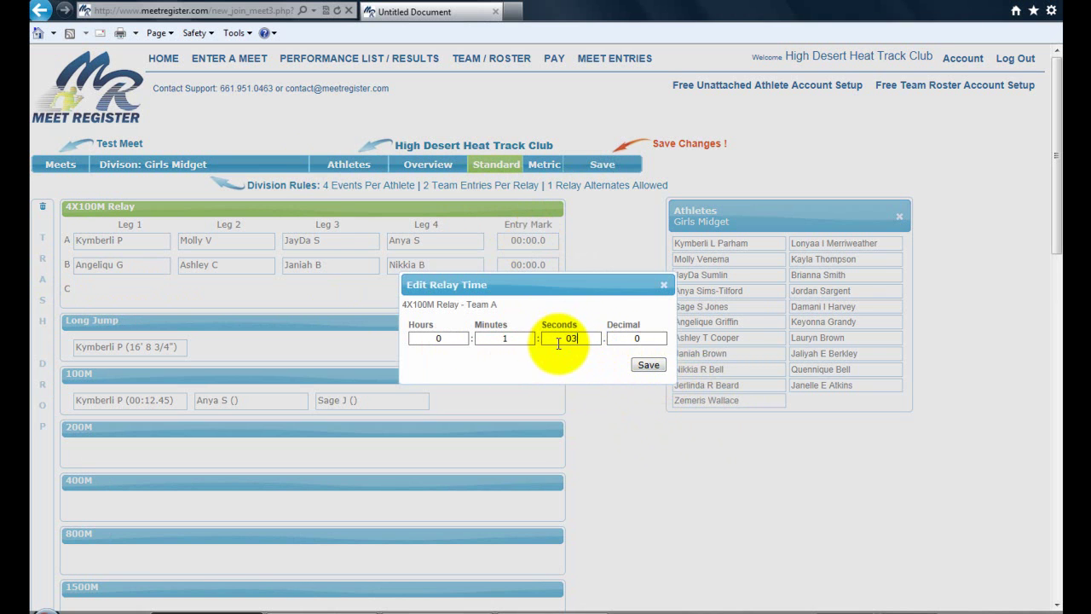
type("03")
left_click(648, 365)
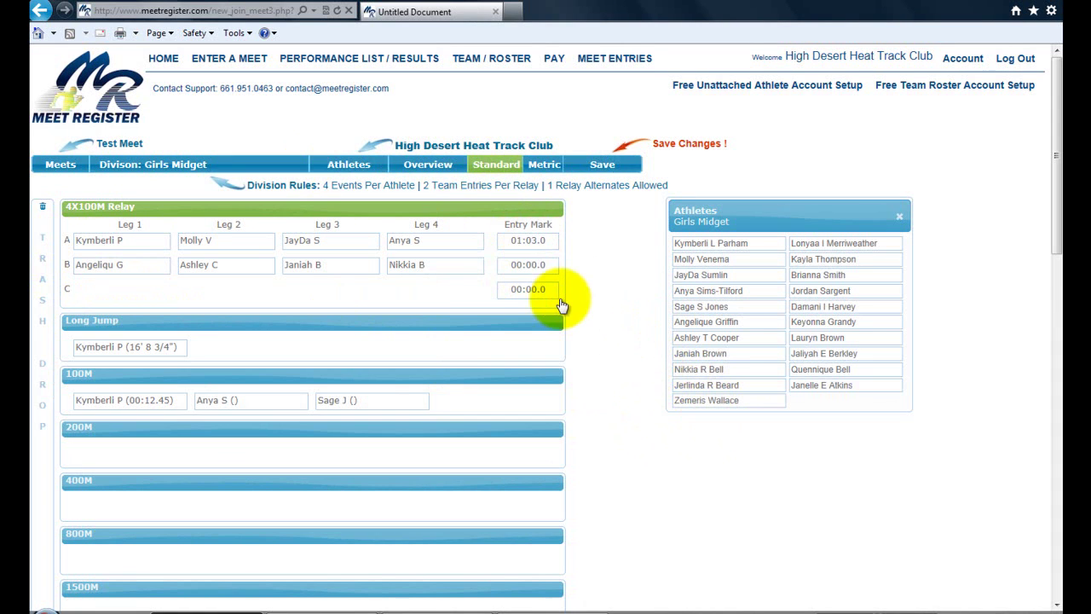
Set relay team B's entry time to 00:55.03.
left_click(528, 265)
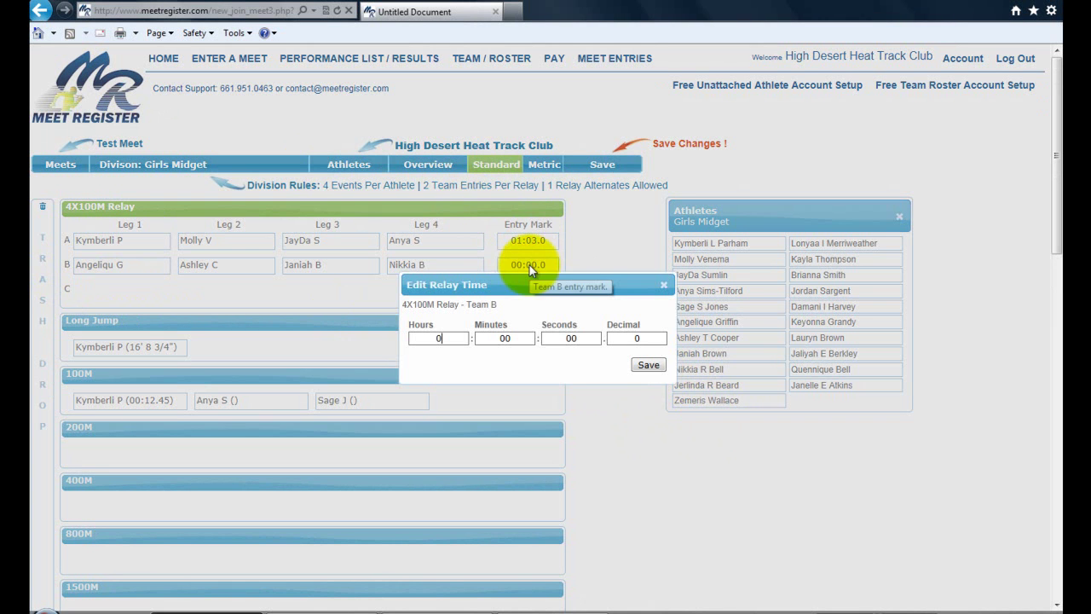
left_click(588, 337)
type("55")
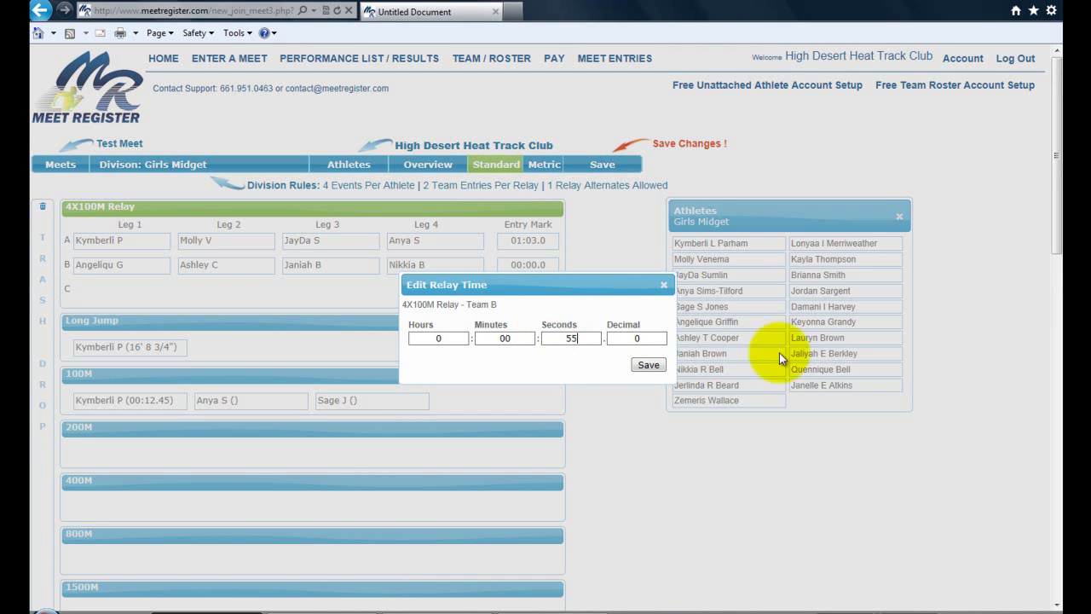
key("Tab")
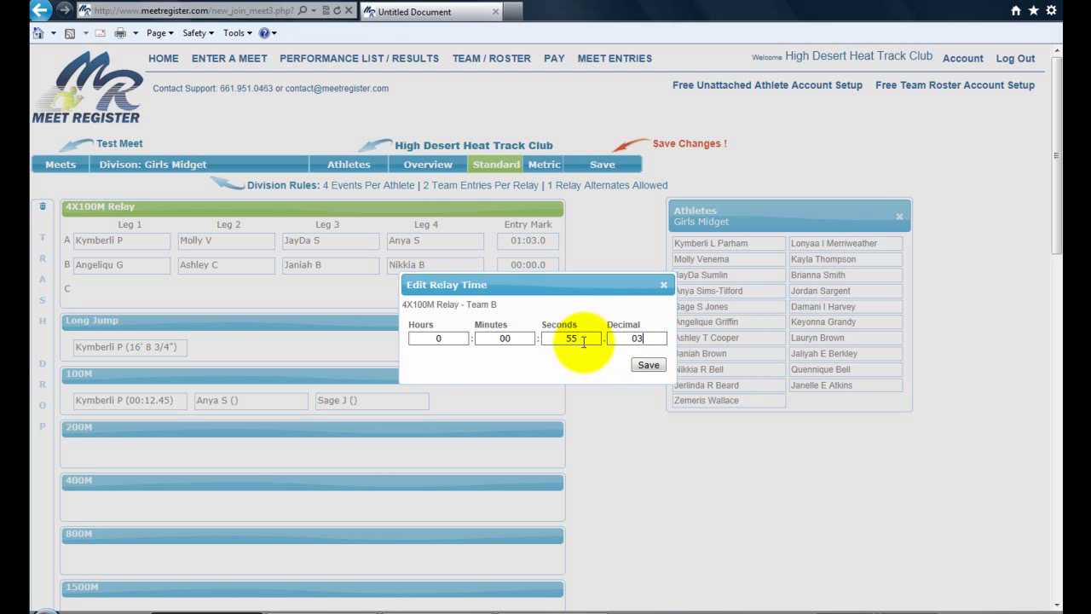
type("3")
left_click(647, 365)
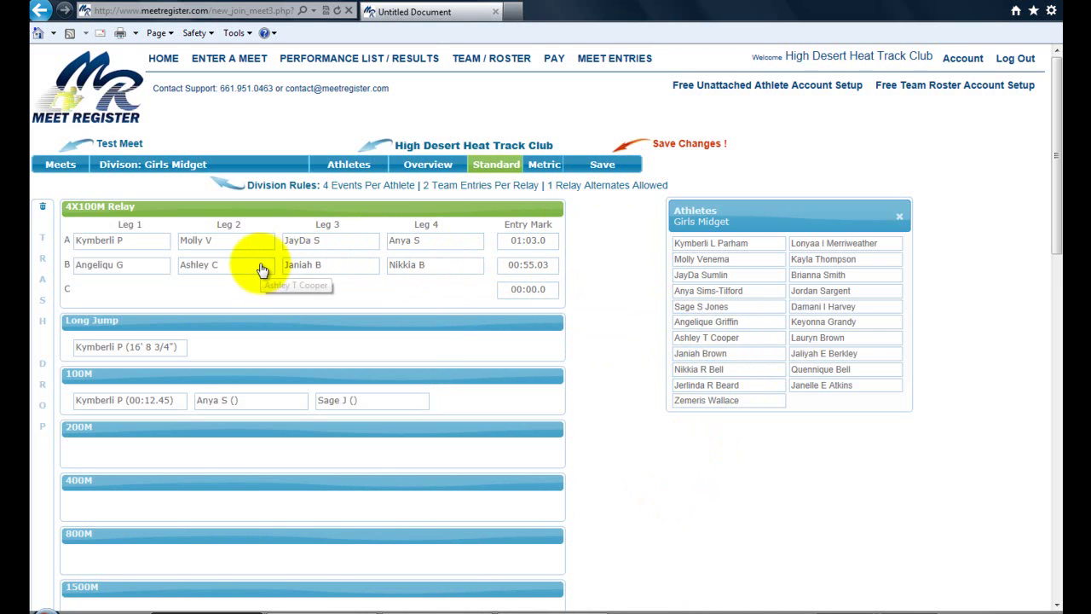
left_click_drag(213, 243, 332, 244)
left_click_drag(418, 251, 95, 244)
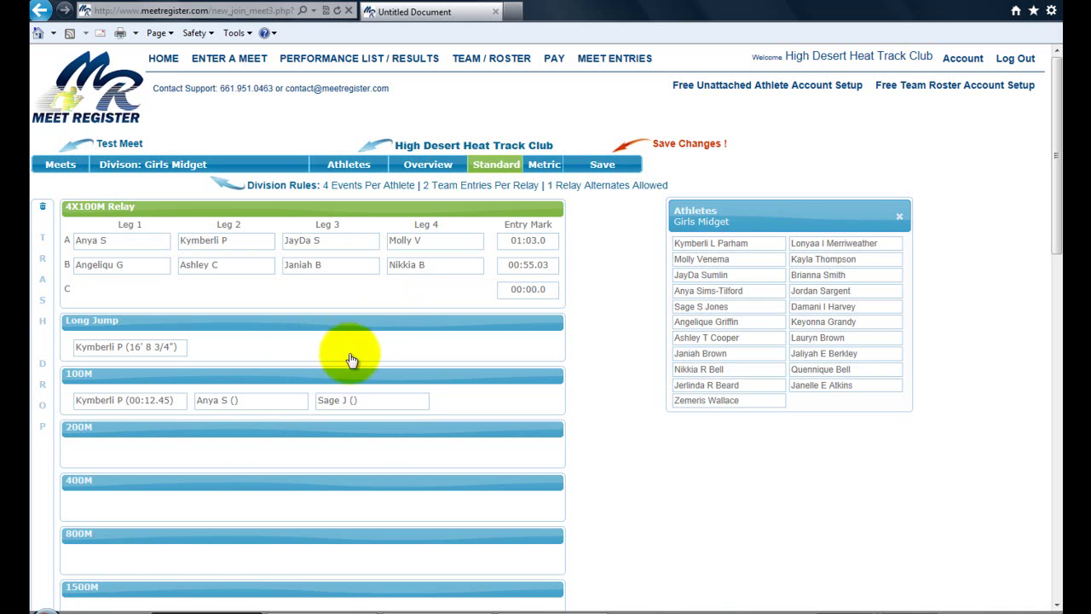
left_click(603, 171)
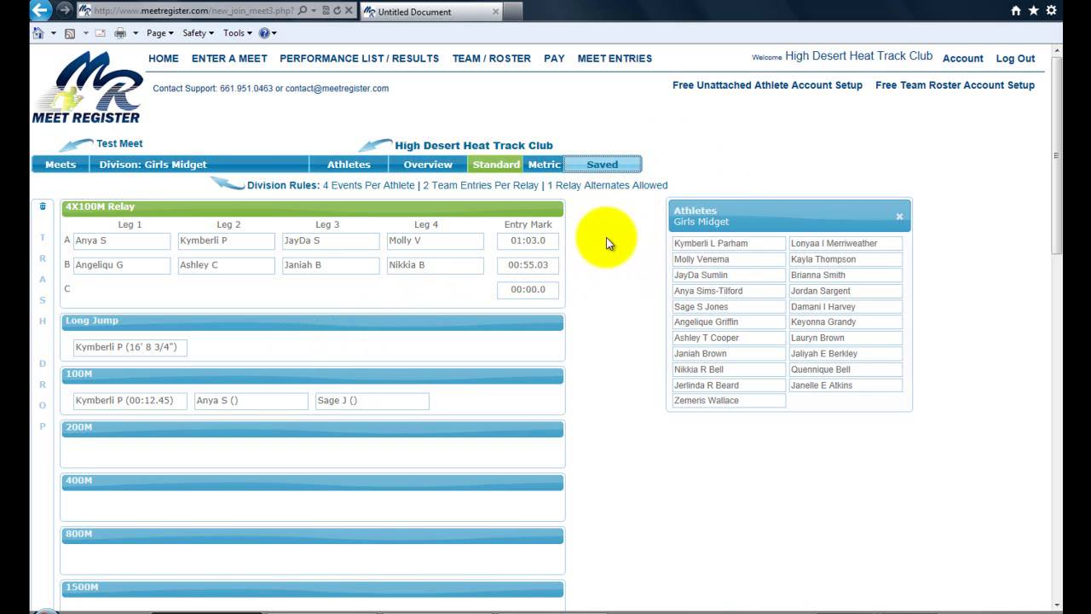
left_click(430, 166)
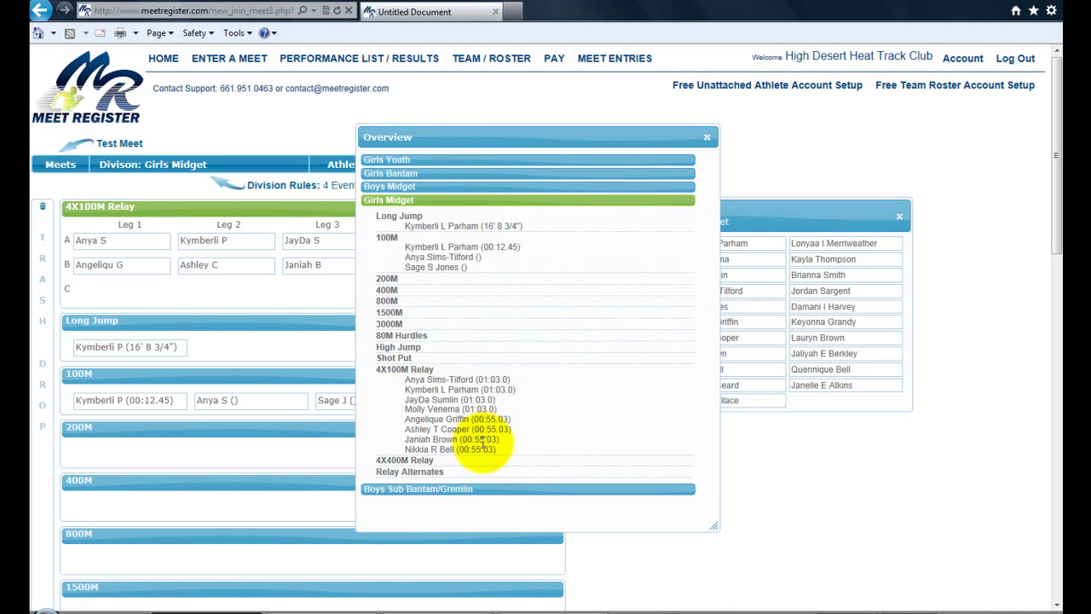
left_click(421, 187)
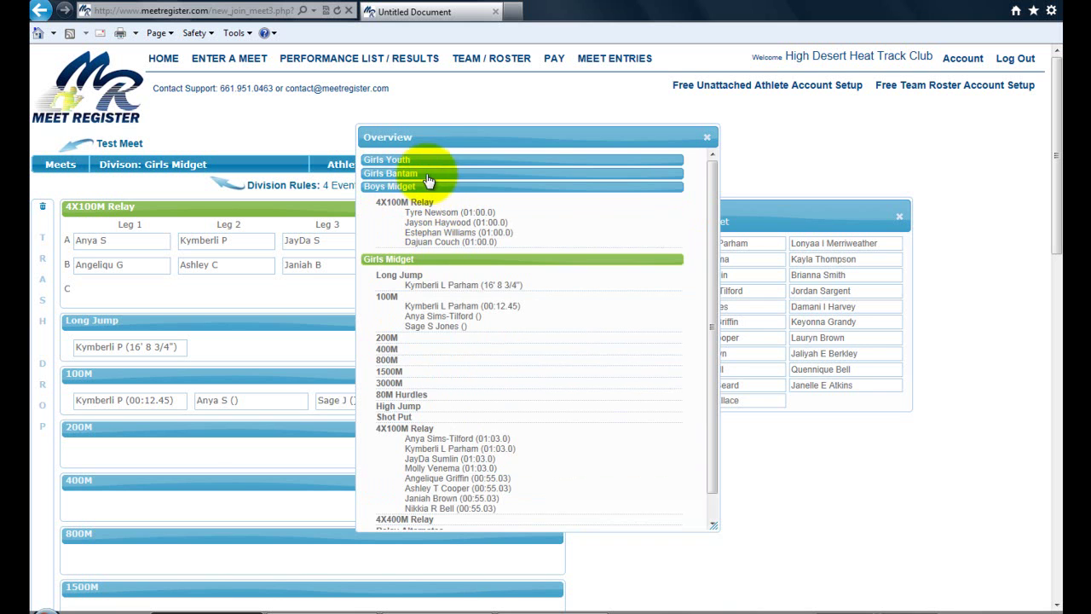
left_click(424, 173)
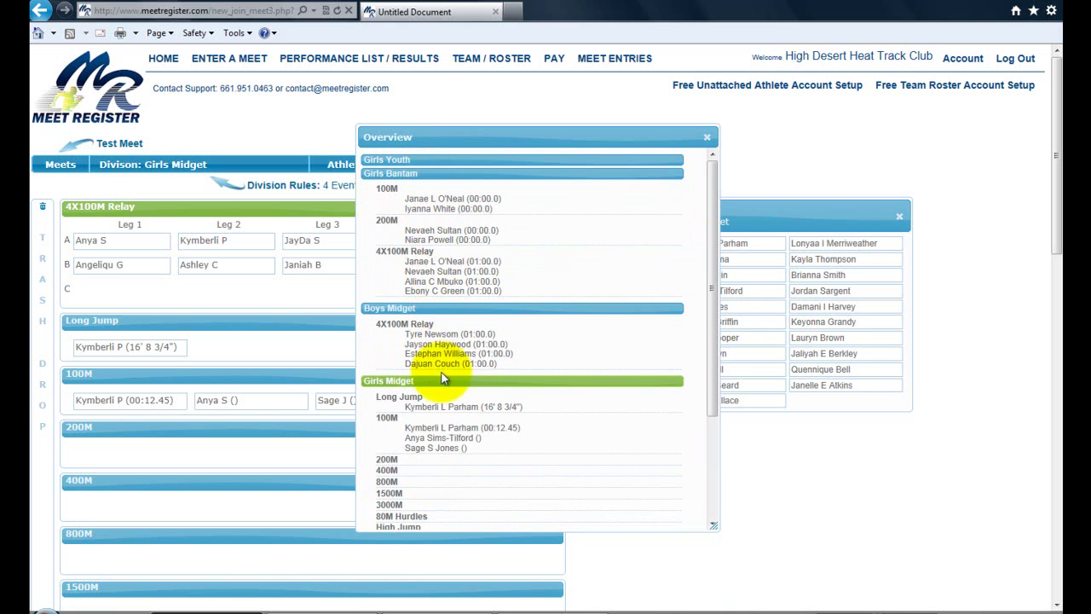
left_click(428, 162)
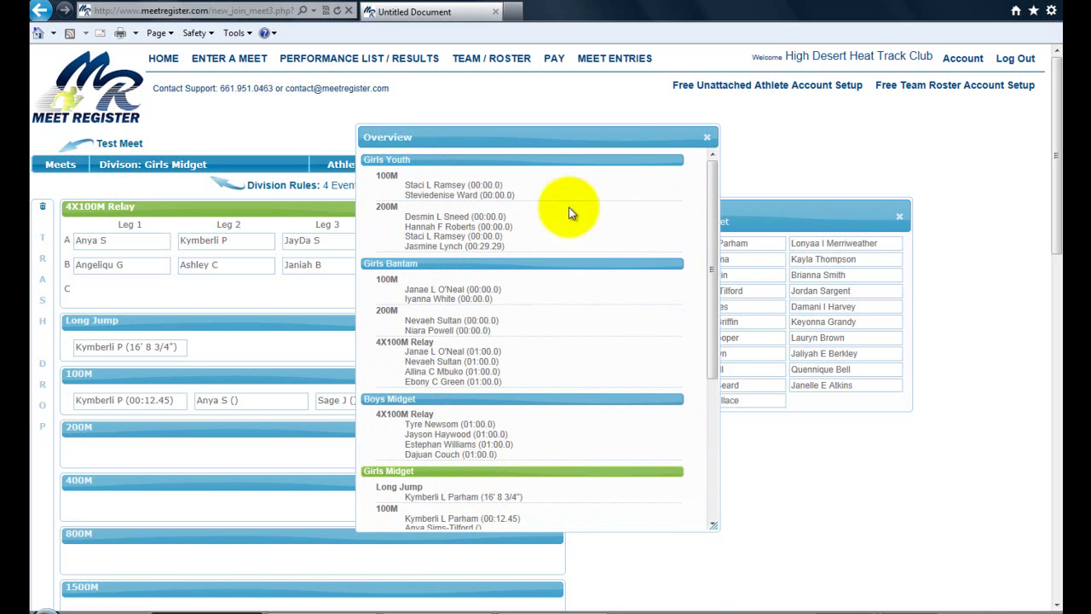
left_click(708, 138)
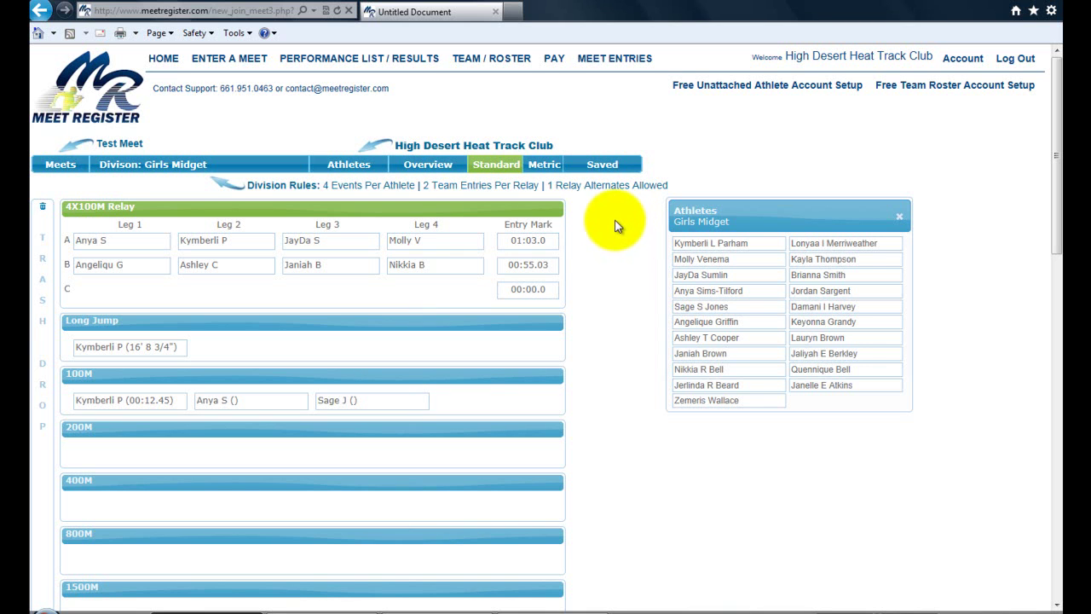
Open Meet Entries, pick Test Meet from the meet dropdown, and scroll through the division lists.
left_click(615, 60)
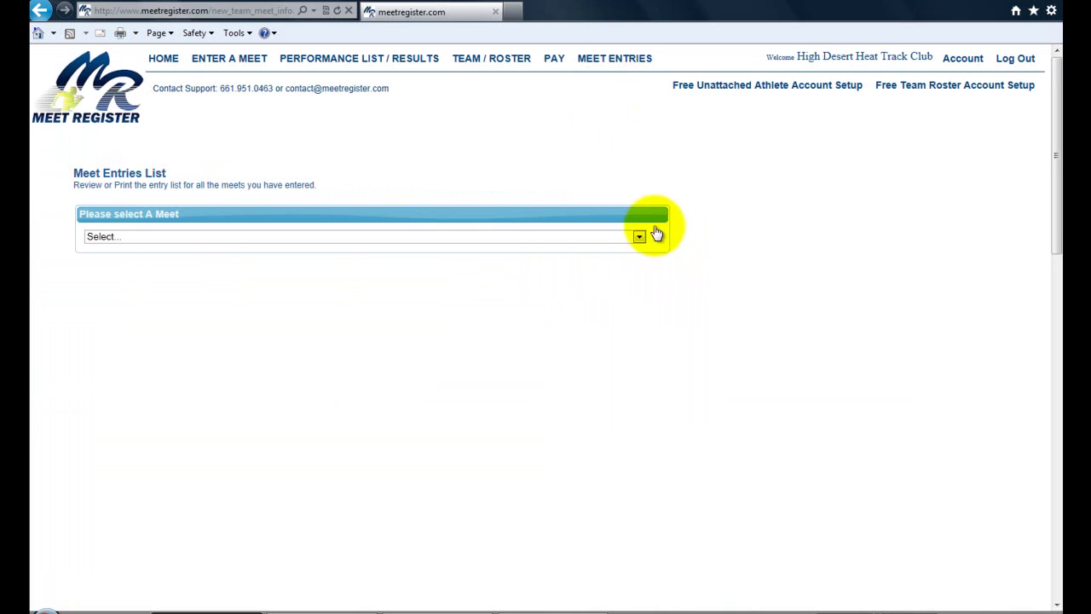
left_click(639, 237)
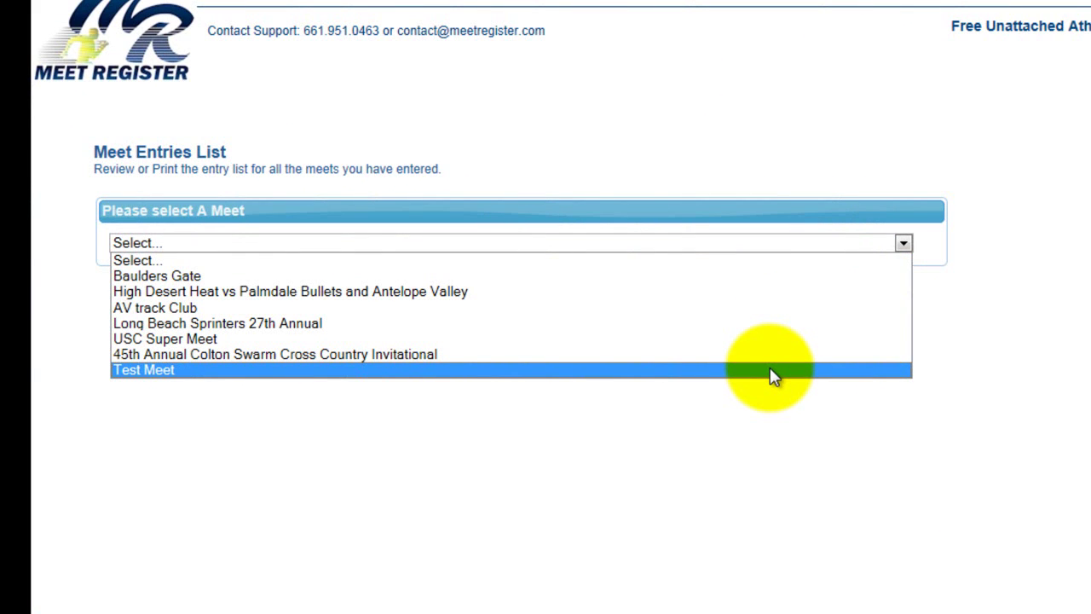
left_click(772, 377)
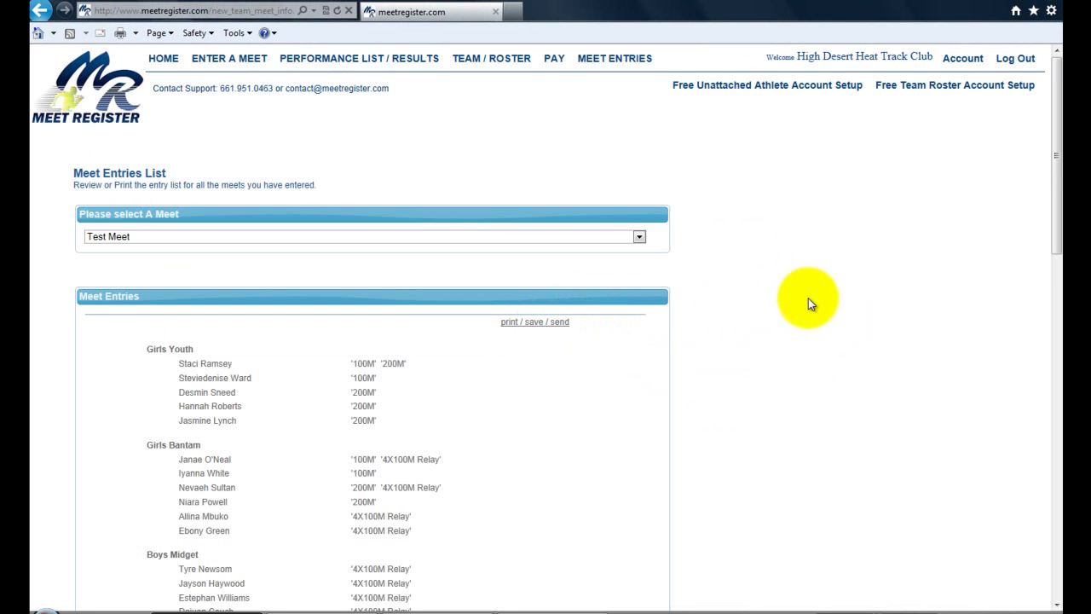
scroll(804, 302, "down", 4)
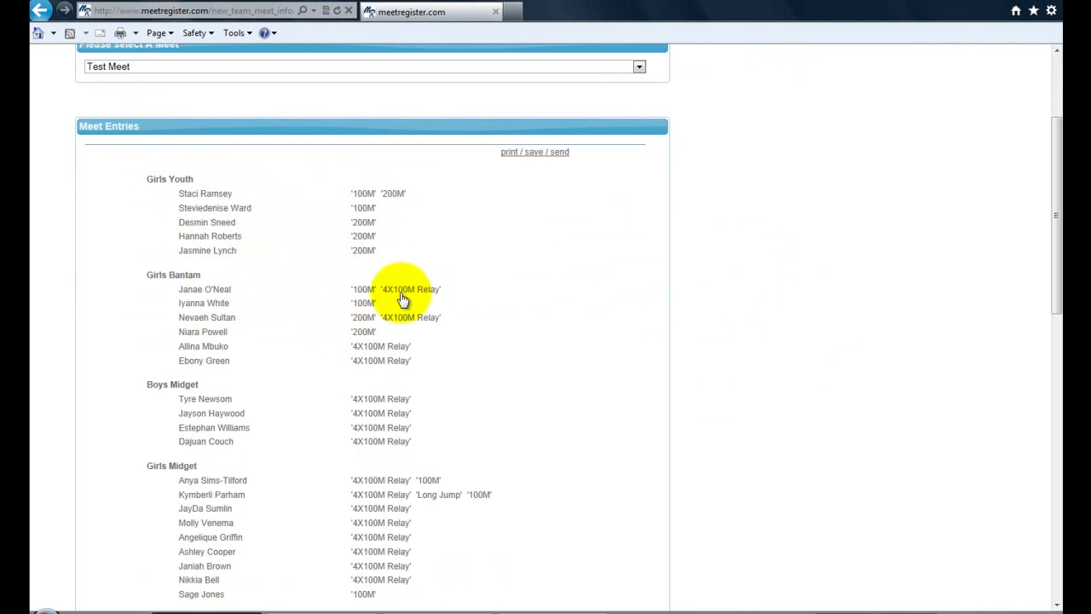
scroll(418, 341, "down", 3)
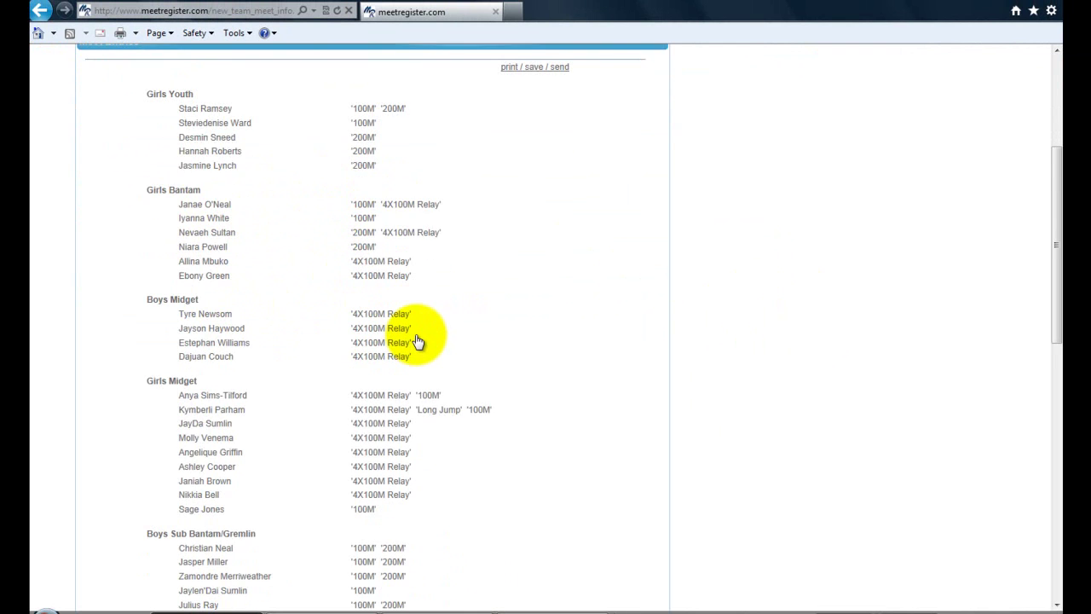
scroll(417, 342, "up", 3)
scroll(418, 341, "up", 3)
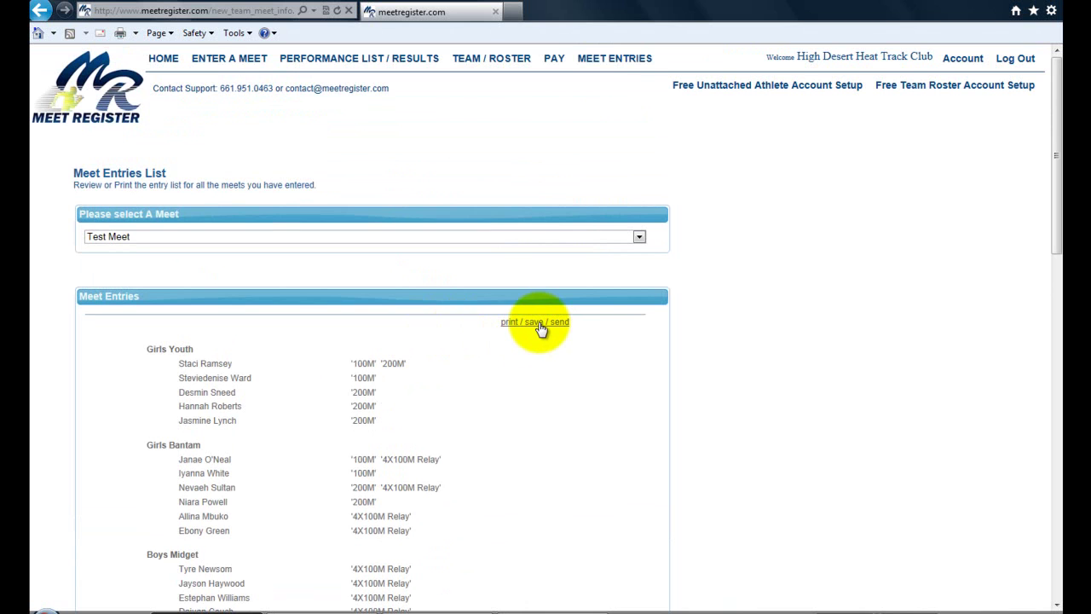
Open the print / save / send window full screen and enter the subject 'entries'.
left_click(537, 323)
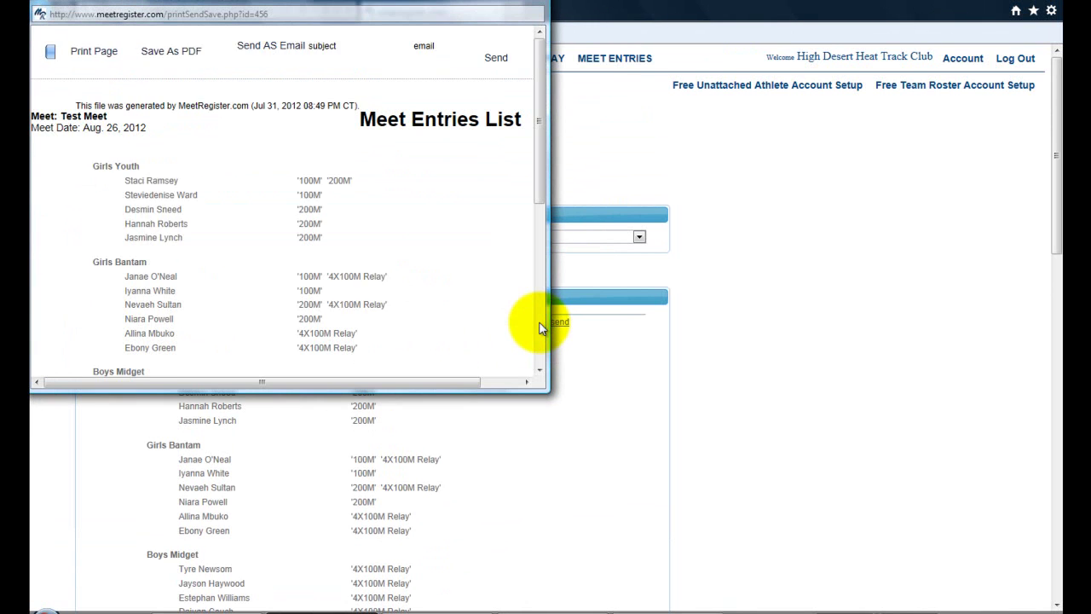
double_click(504, 3)
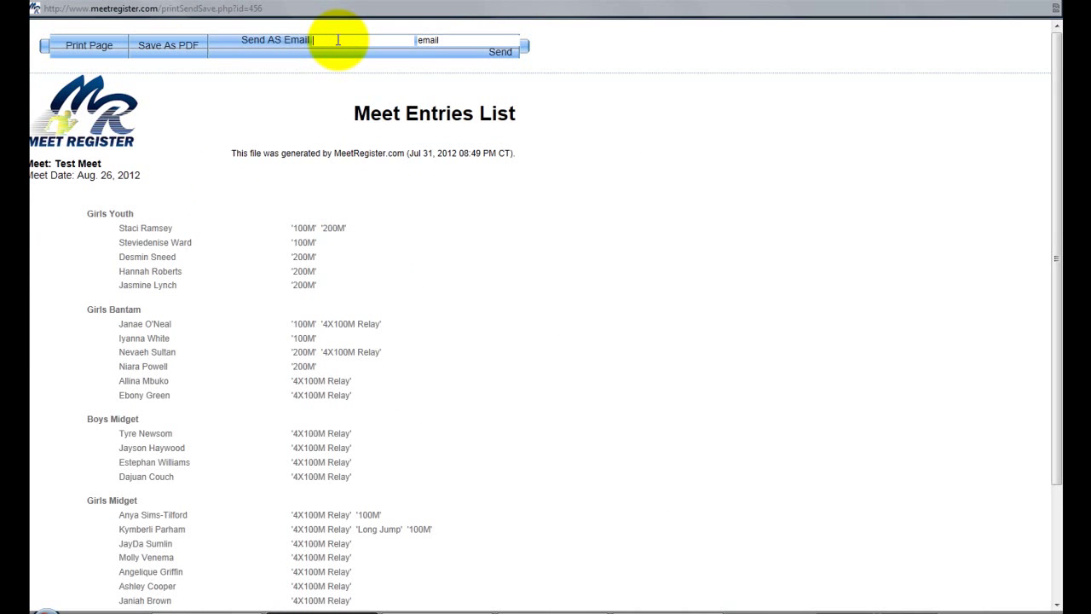
left_click(338, 39)
type("entries")
Address the email to the club's email address, send it, and close the window.
left_click(451, 41)
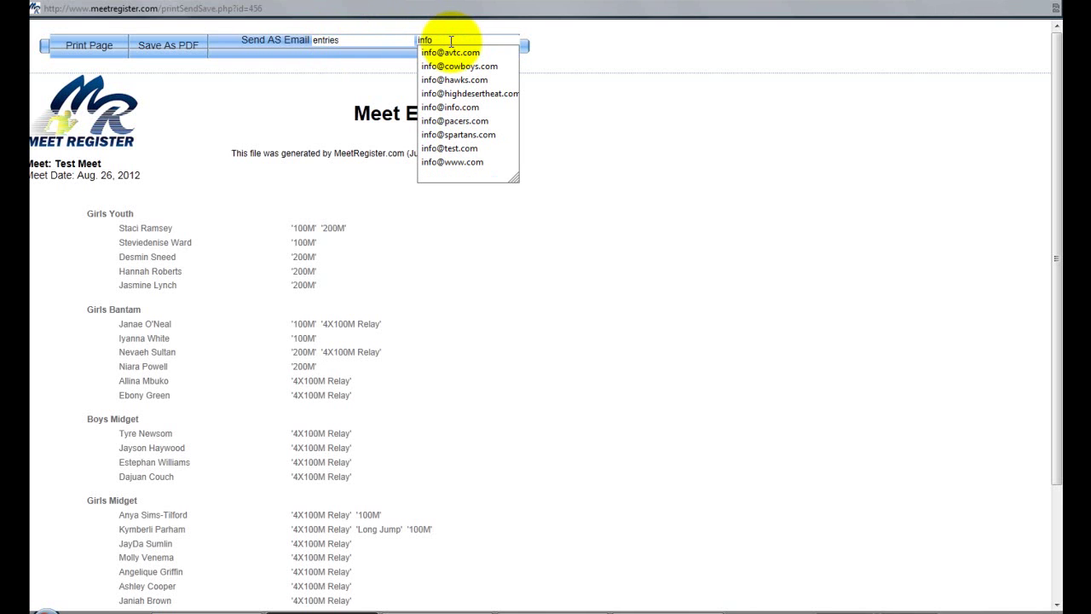
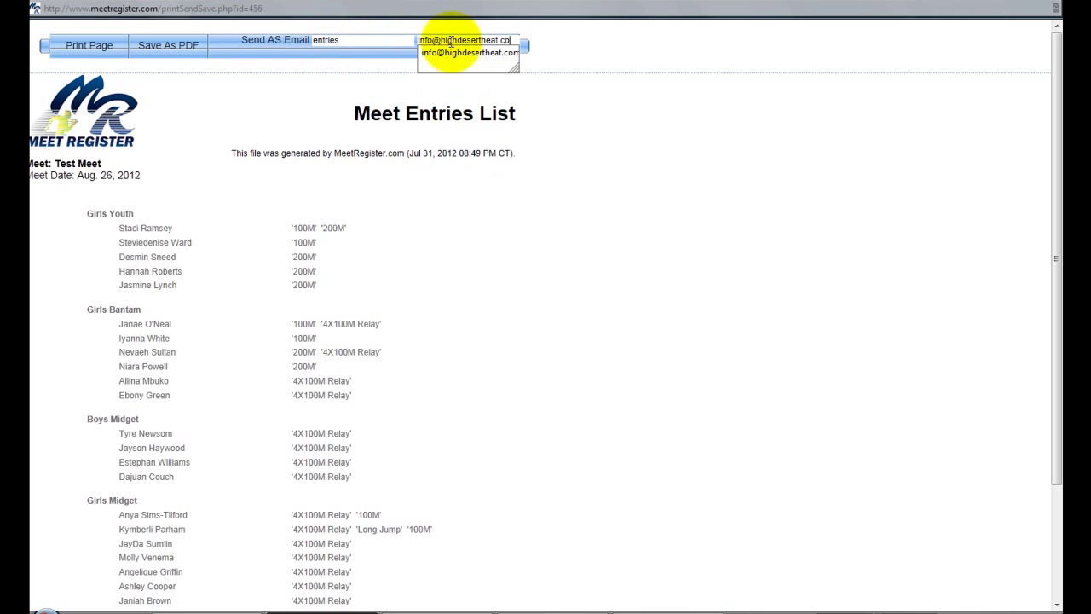
left_click(501, 57)
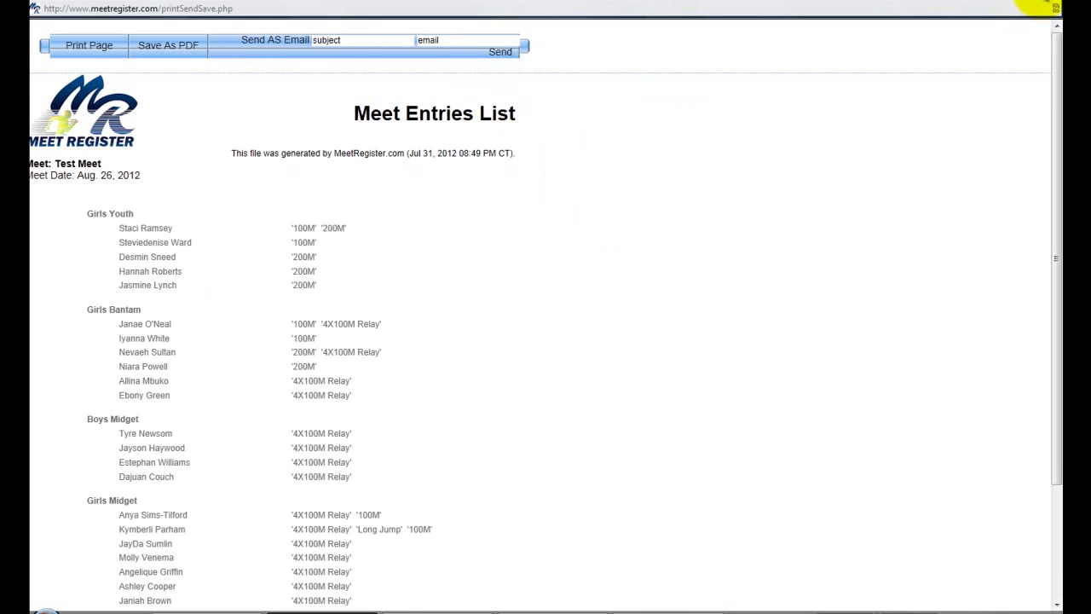
left_click(1047, 5)
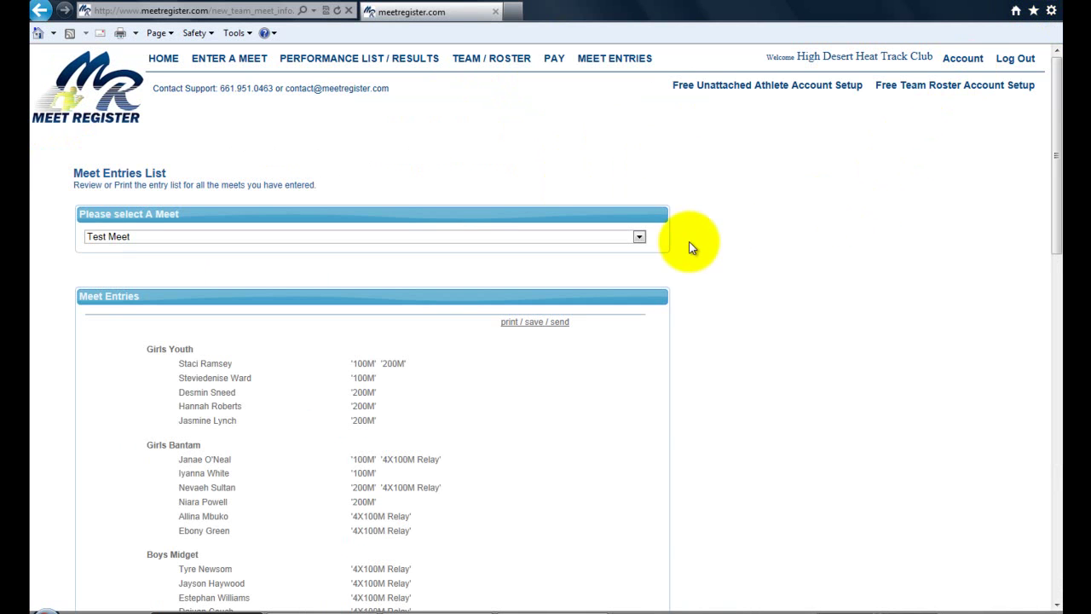